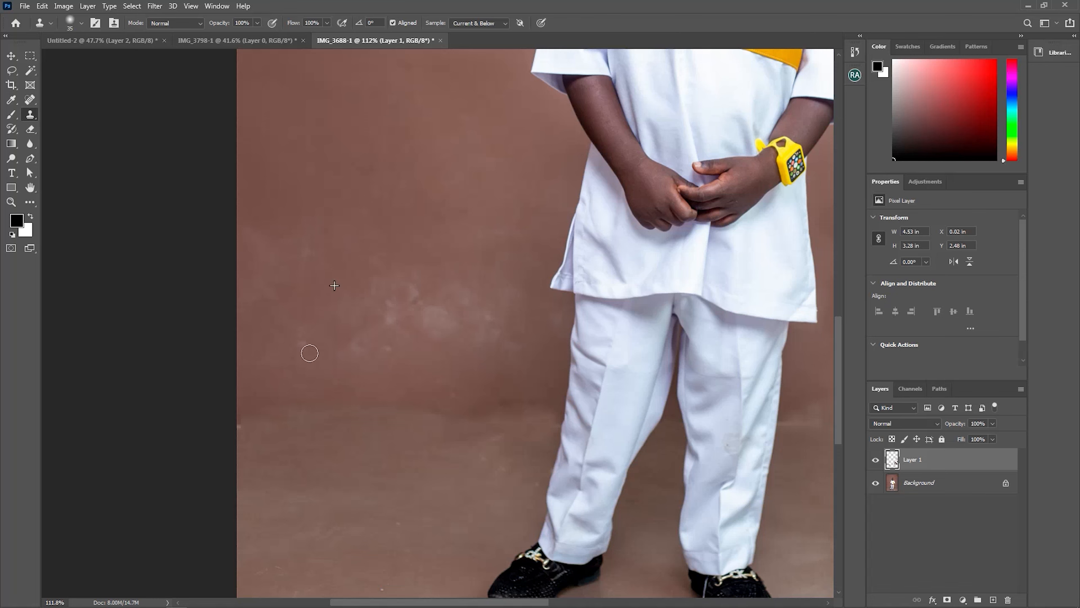
Clone clean backdrop over the pale smudges on the wall beside the boy's legs, enlarging the Clone Stamp brush to 70
click(430, 317)
click(397, 317)
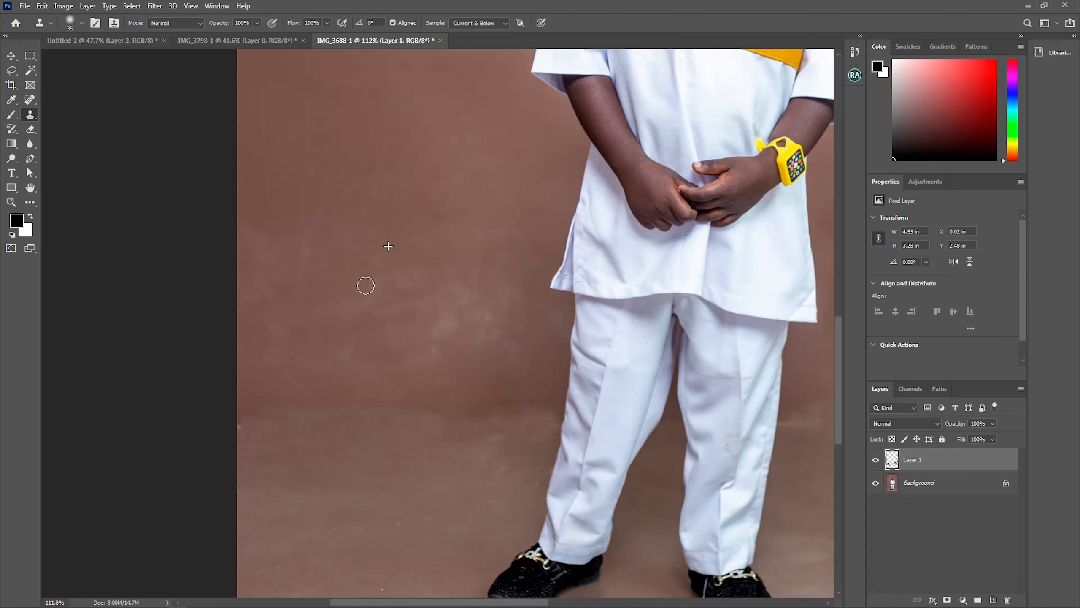
key(bracketright)
key(bracketright)
key(bracketright)
key(bracketright)
key(bracketright)
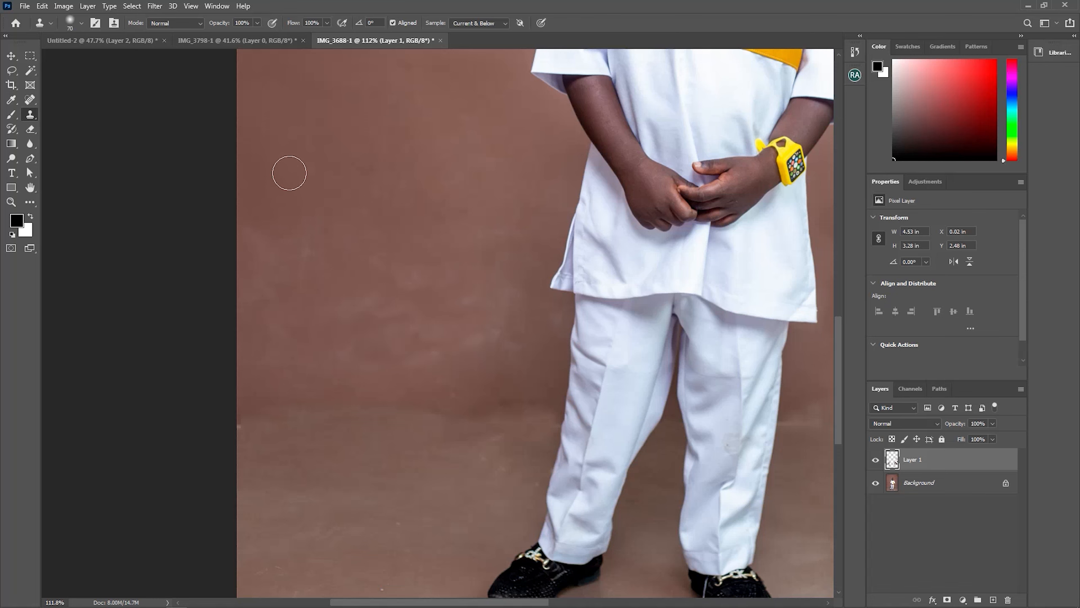
click(277, 280)
click(329, 275)
mouse_move(328, 275)
mouse_down()
mouse_move(423, 331)
mouse_move(431, 294)
mouse_move(284, 366)
mouse_up()
mouse_move(503, 306)
mouse_down()
mouse_move(492, 345)
mouse_move(525, 309)
mouse_move(489, 398)
mouse_up()
mouse_move(511, 318)
mouse_down()
mouse_move(499, 320)
mouse_move(519, 323)
mouse_move(510, 333)
mouse_up()
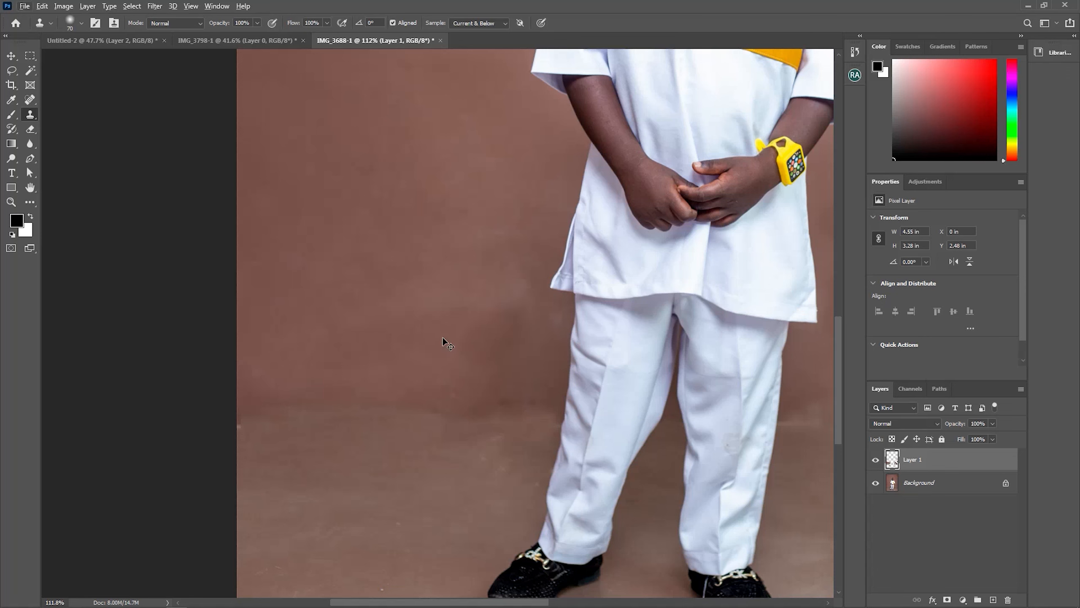
Lower the Clone Stamp opacity to 32% and soften the line between wall and floor on both sides of the boy
drag(219, 23, 185, 35)
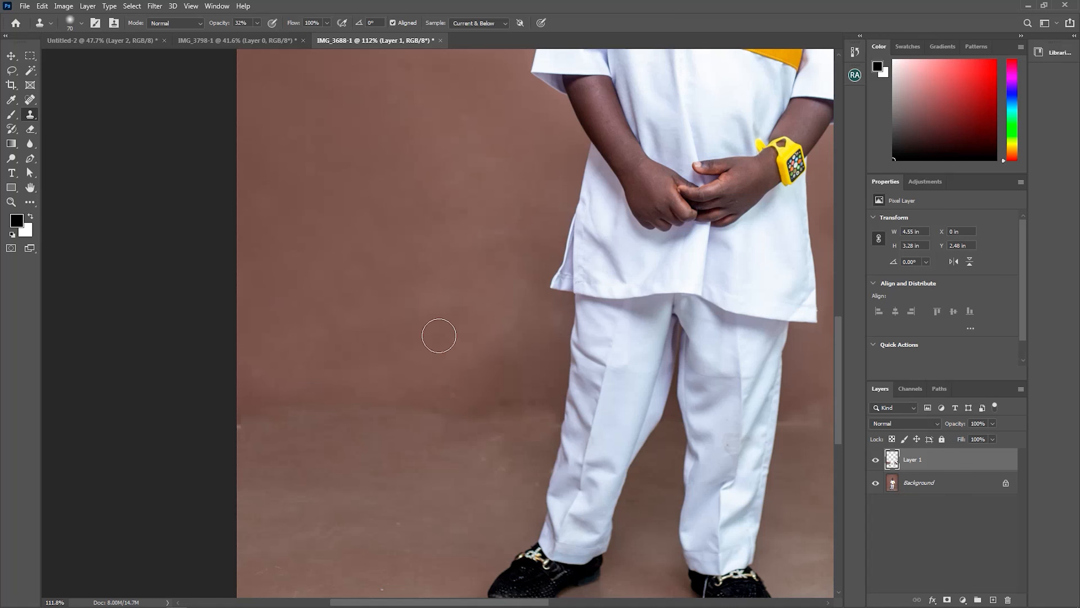
scroll(526, 563, down, 5)
scroll(533, 512, up, 2)
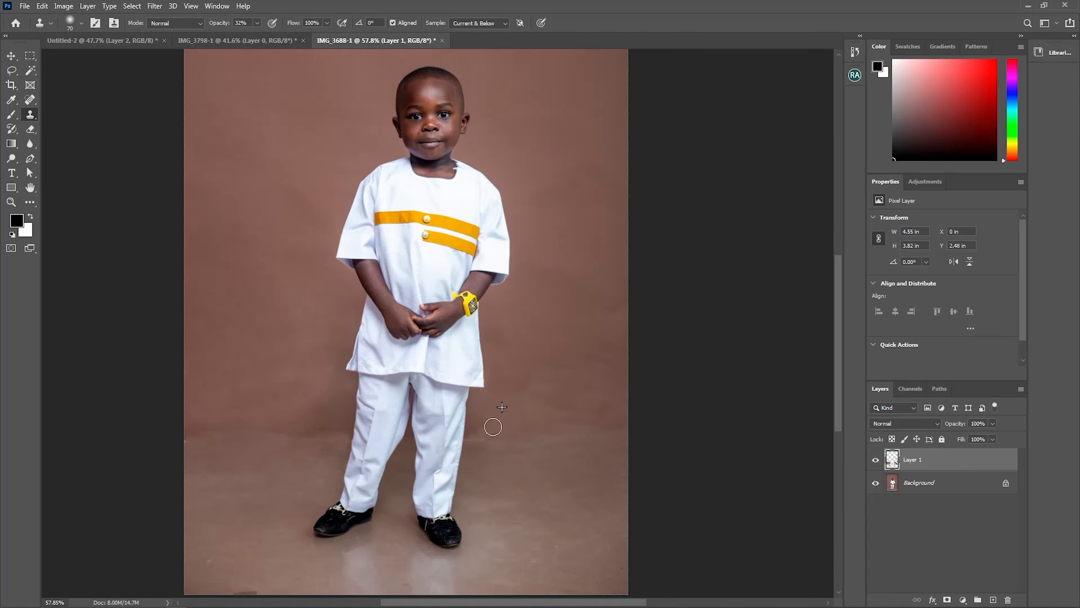
mouse_move(621, 426)
mouse_down()
mouse_move(613, 393)
mouse_move(554, 415)
mouse_up()
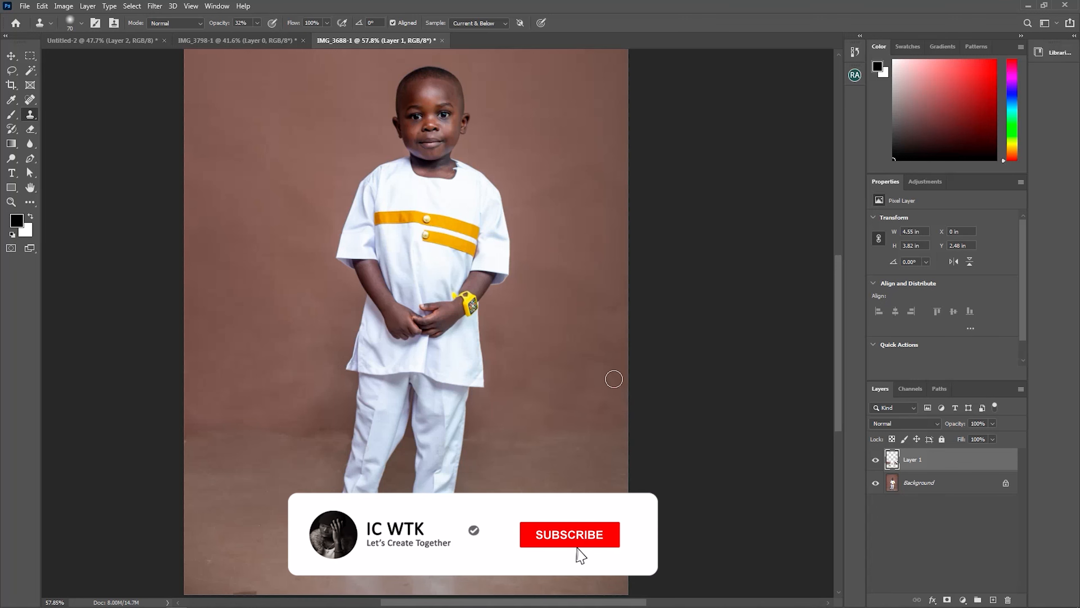
alt+click(268, 411)
drag(292, 425, 289, 430)
alt+click(219, 411)
drag(196, 431, 194, 432)
scroll(531, 553, down, 2)
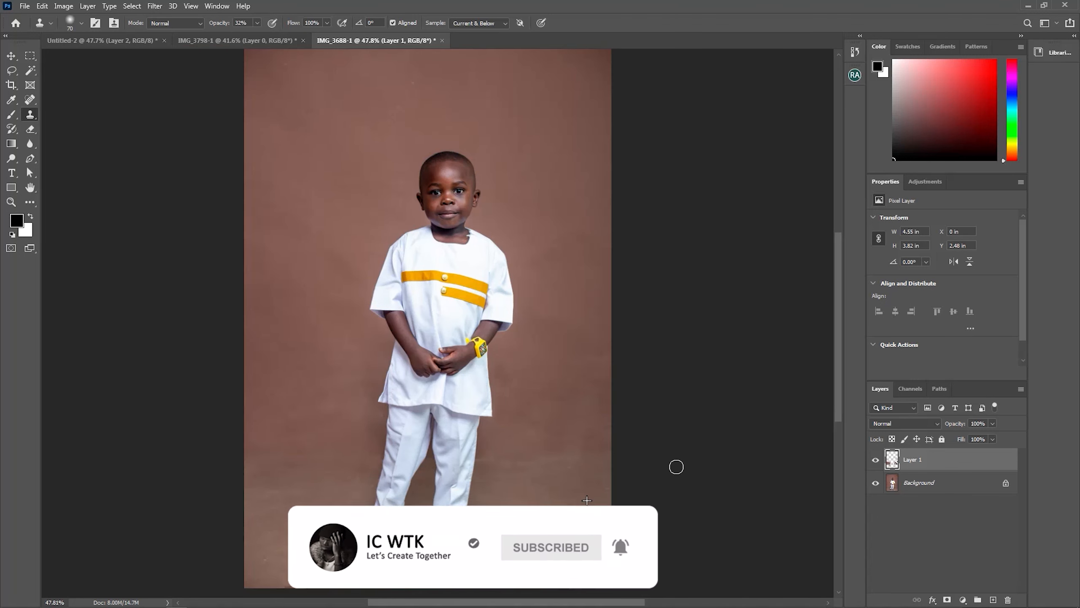
Merge the retouched Layer 1 into the Background after a before/after check, and clone out the dark mark at the photo's bottom edge
click(876, 460)
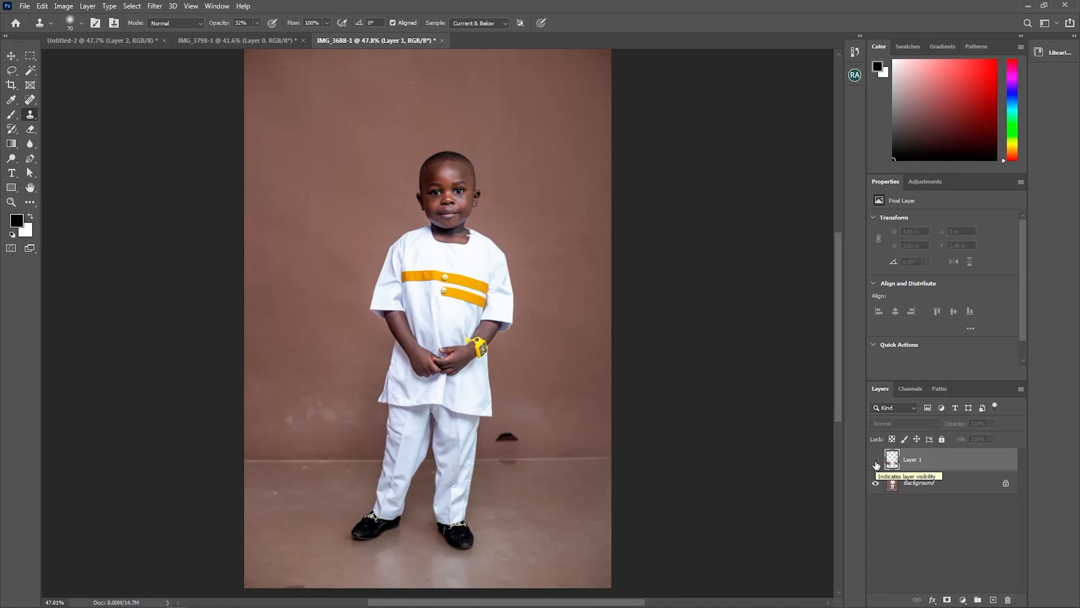
click(876, 461)
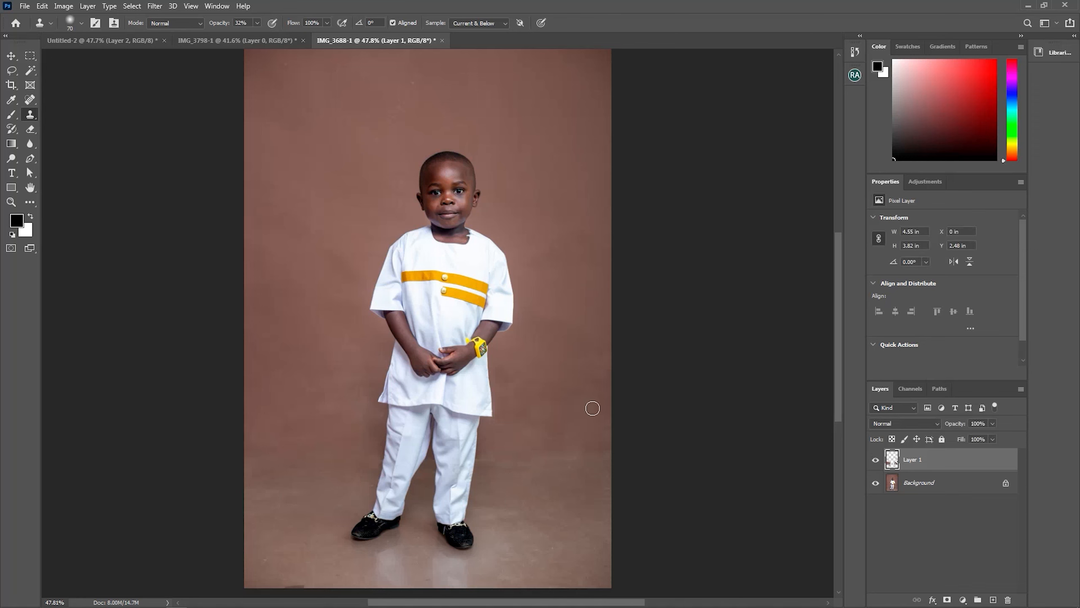
right_click(943, 457)
click(961, 408)
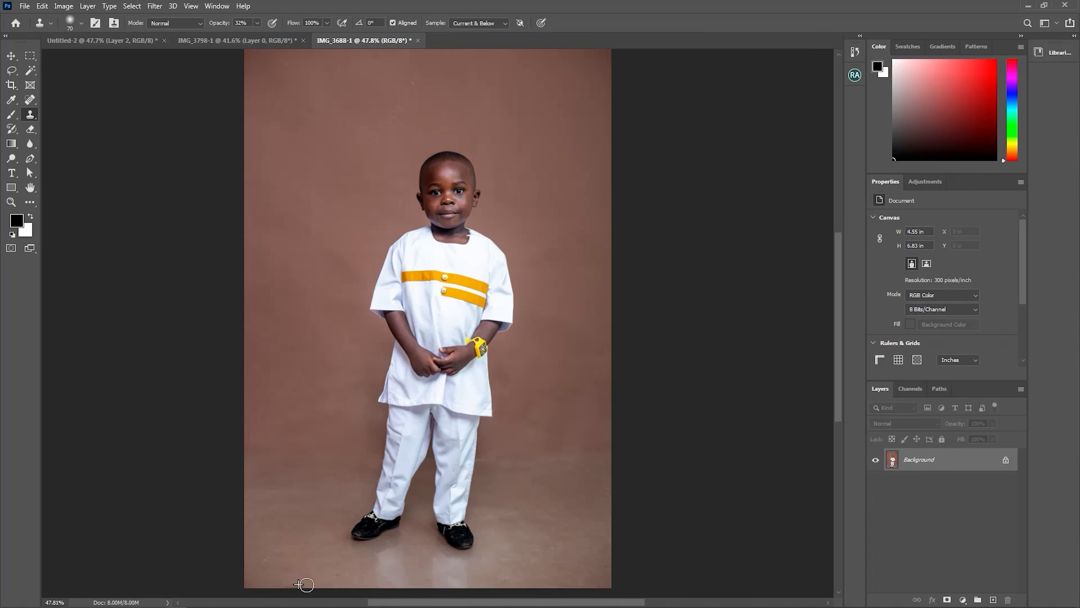
drag(307, 593, 284, 581)
Duplicate the Background layer as "Background copy"
right_click(943, 480)
click(944, 528)
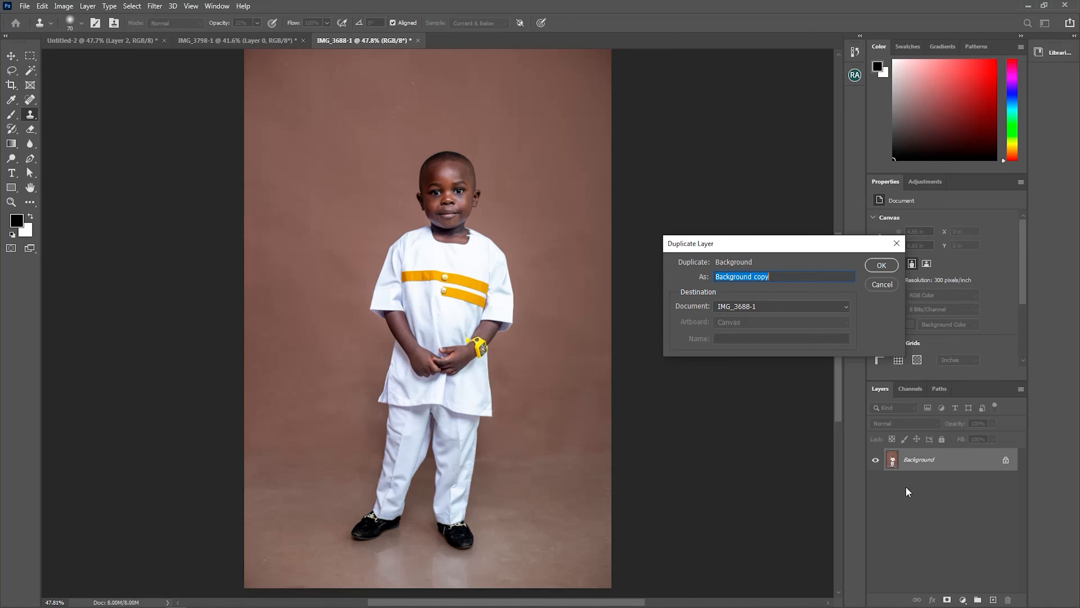
click(895, 265)
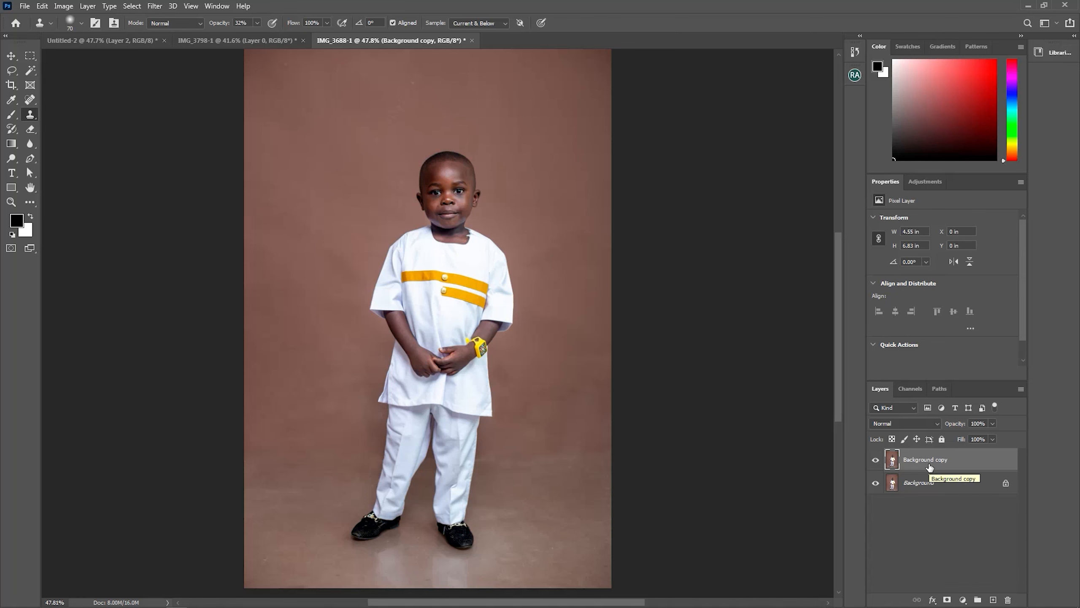
Select the boy automatically with the Object Selection tool's Select Subject command
click(71, 70)
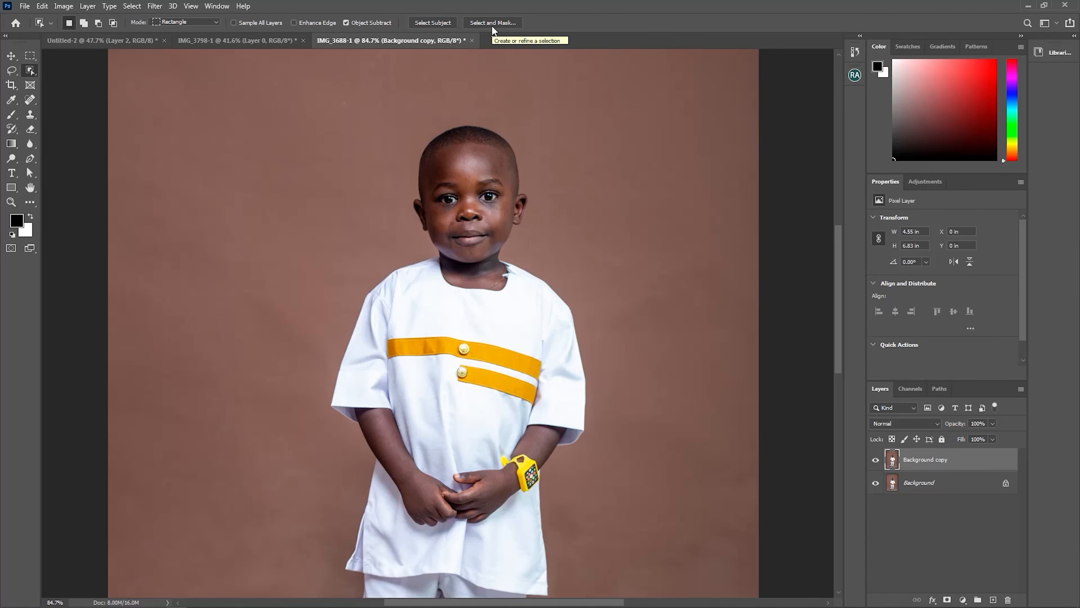
click(429, 21)
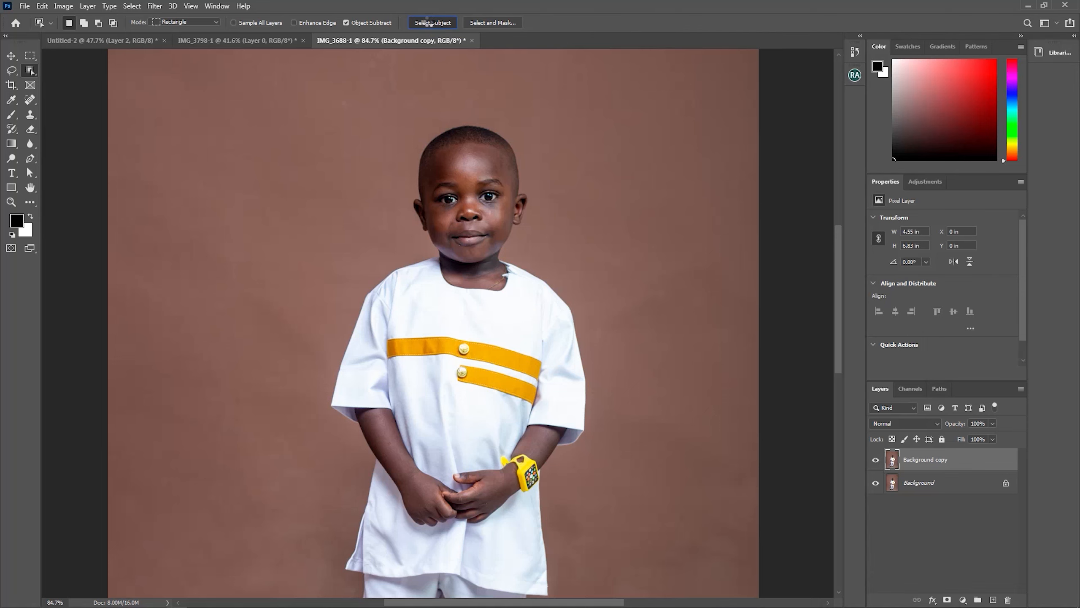
scroll(428, 167, down, 5)
scroll(426, 165, up, 2)
scroll(429, 161, down, 2)
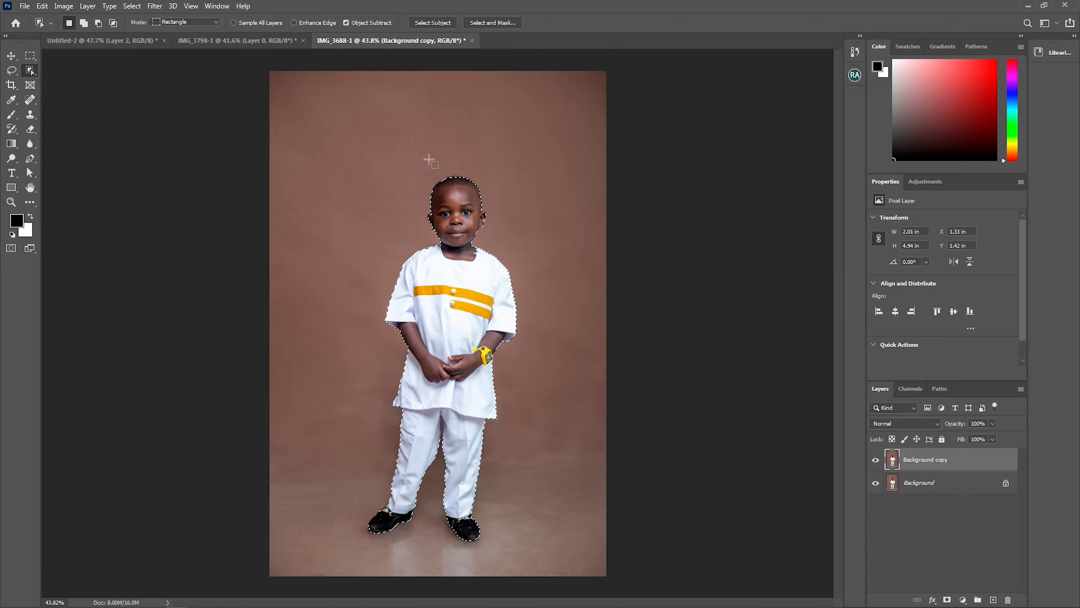
Inspect the selection outline around the boy's head, ears, clothes, arms and shoes, with the Lasso tool ready for corrections
scroll(434, 169, up, 2)
scroll(440, 181, up, 5)
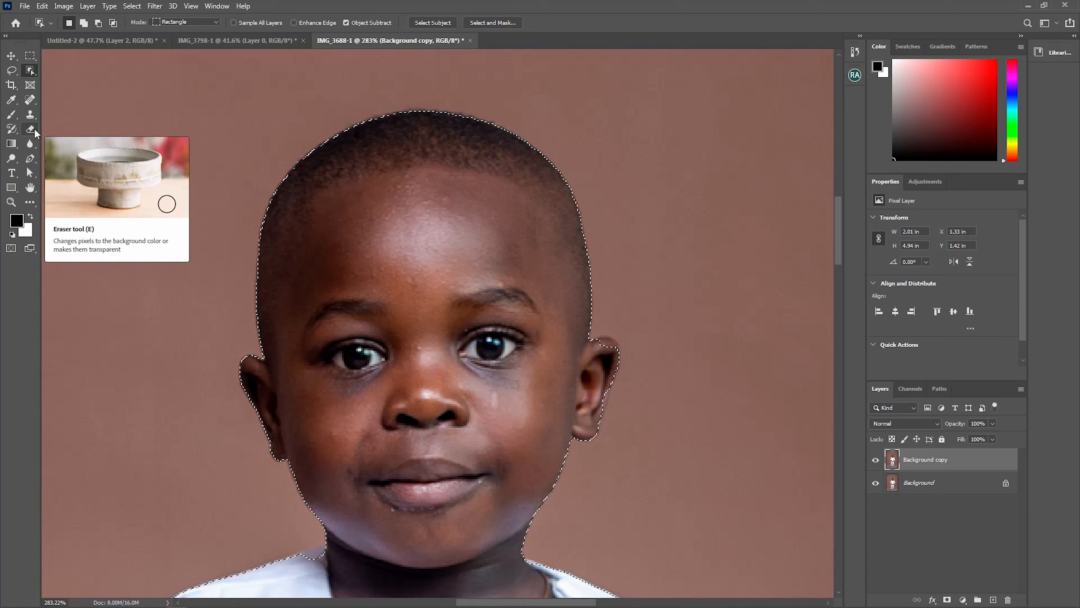
click(19, 70)
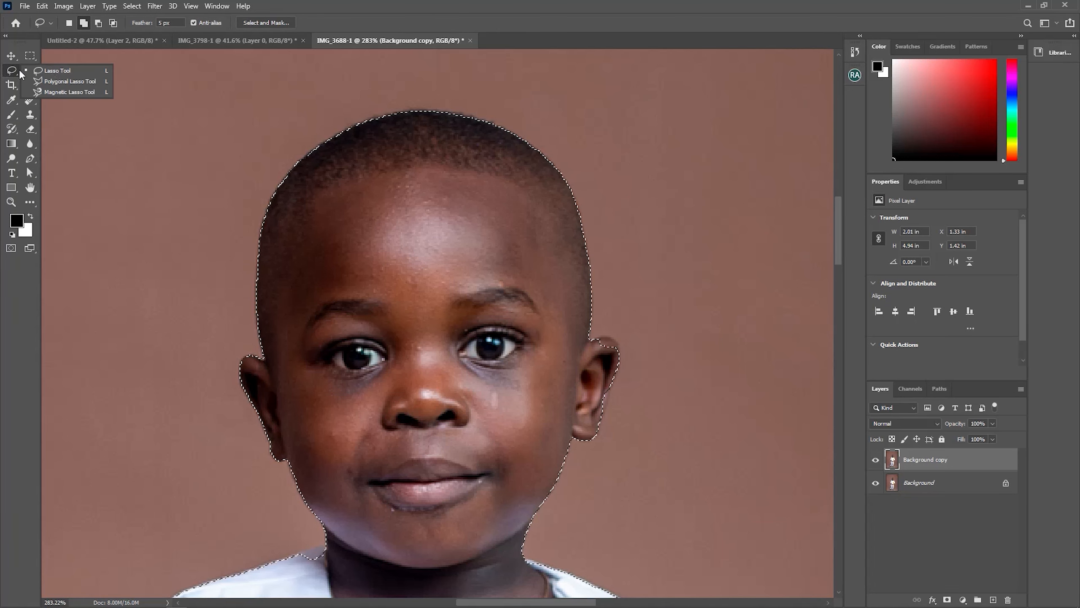
scroll(626, 432, up, 2)
mouse_move(580, 289)
mouse_down()
mouse_move(610, 295)
mouse_move(598, 349)
mouse_move(562, 359)
mouse_up()
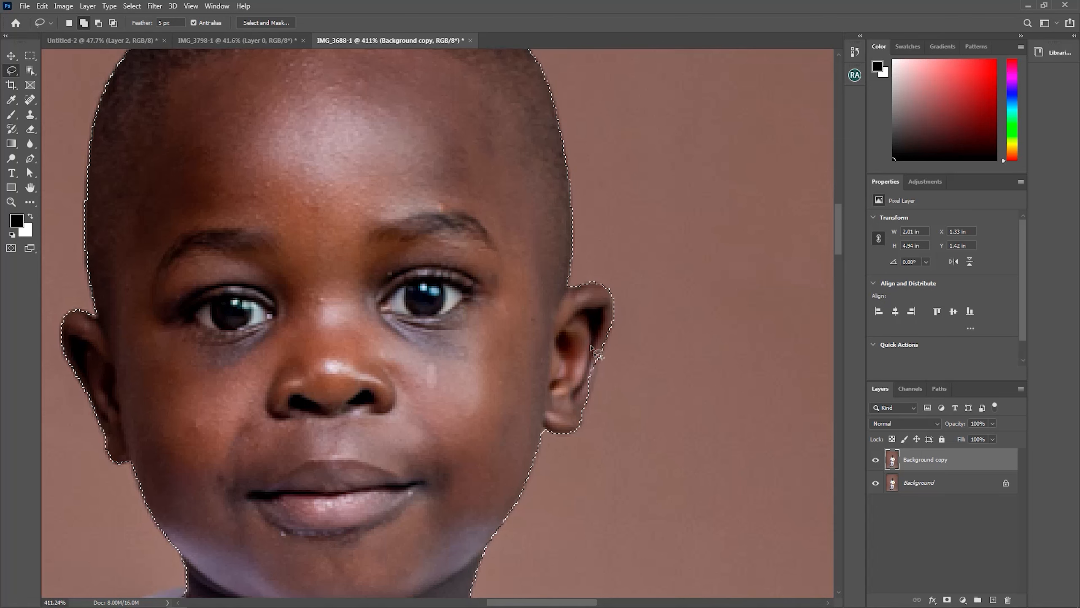
drag(374, 444, 577, 385)
drag(662, 449, 455, 463)
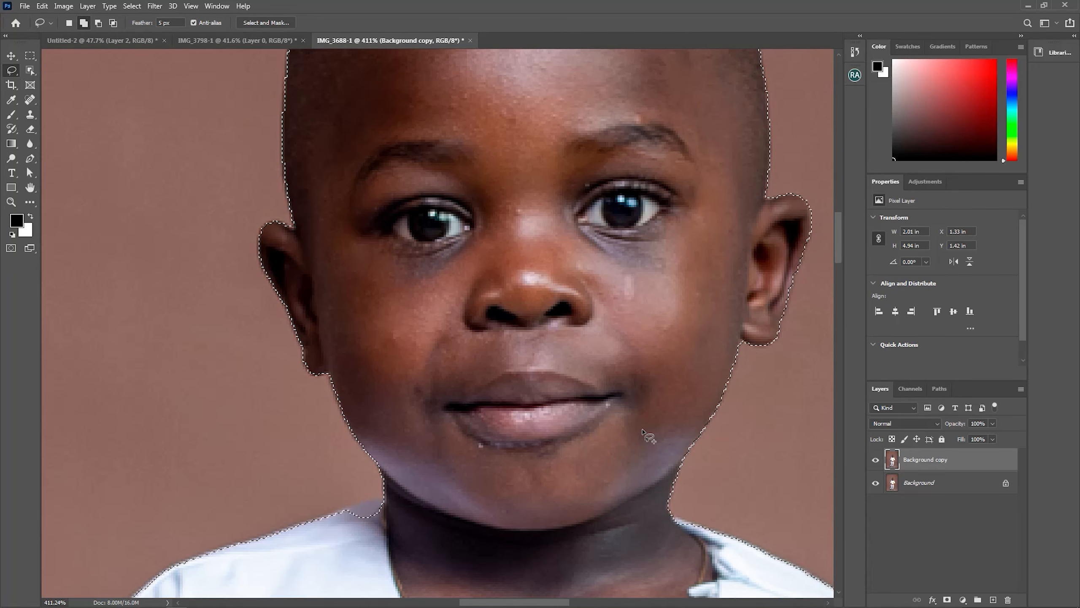
drag(613, 588, 540, 301)
drag(519, 533, 711, 280)
drag(610, 566, 583, 248)
scroll(584, 247, down, 4)
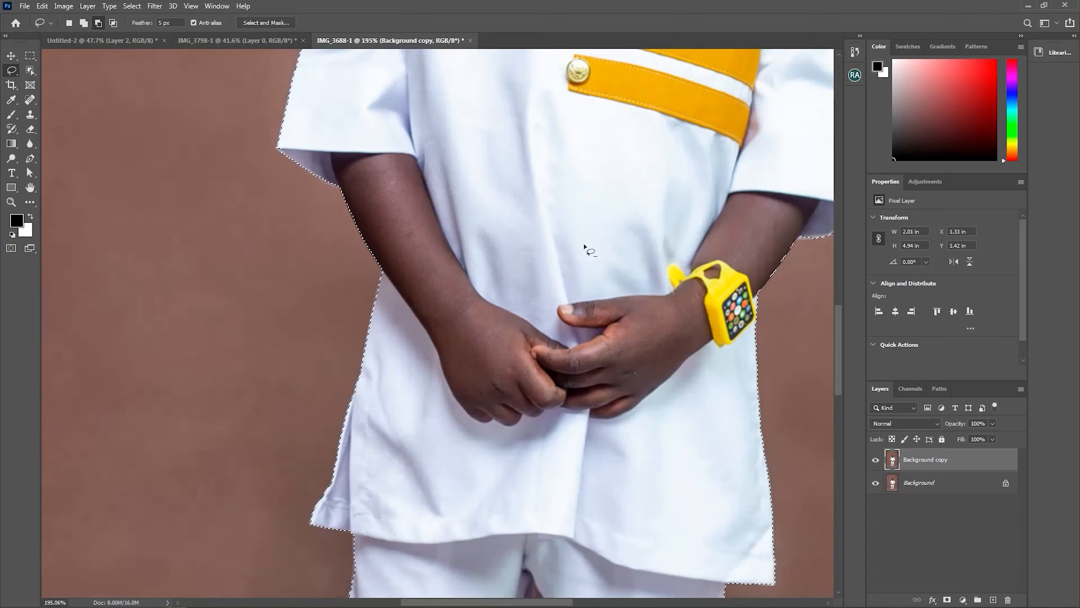
scroll(585, 247, down, 4)
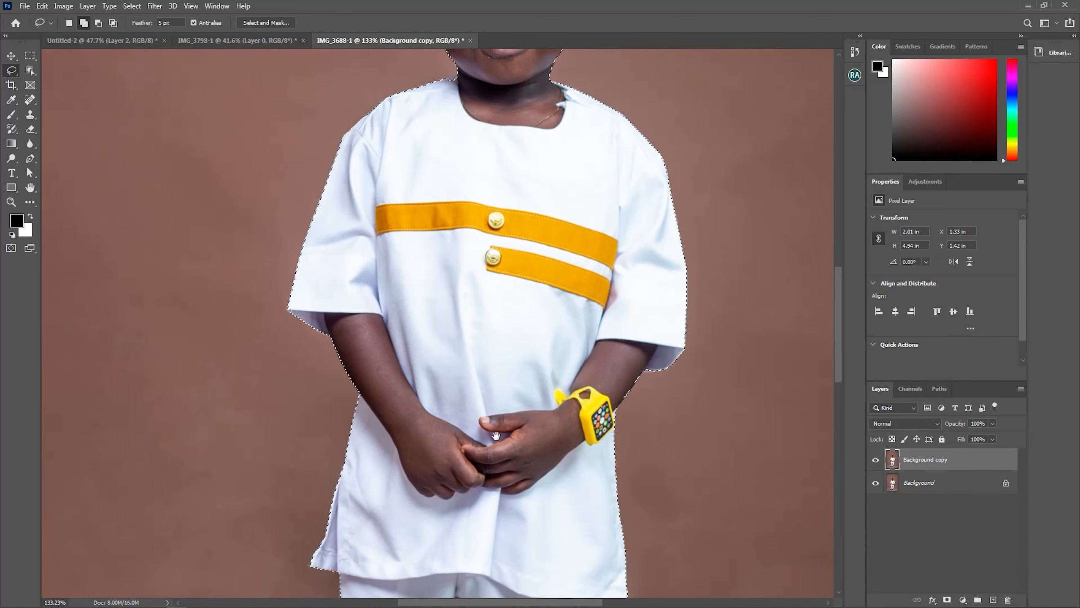
drag(496, 436, 526, 206)
drag(519, 431, 543, 326)
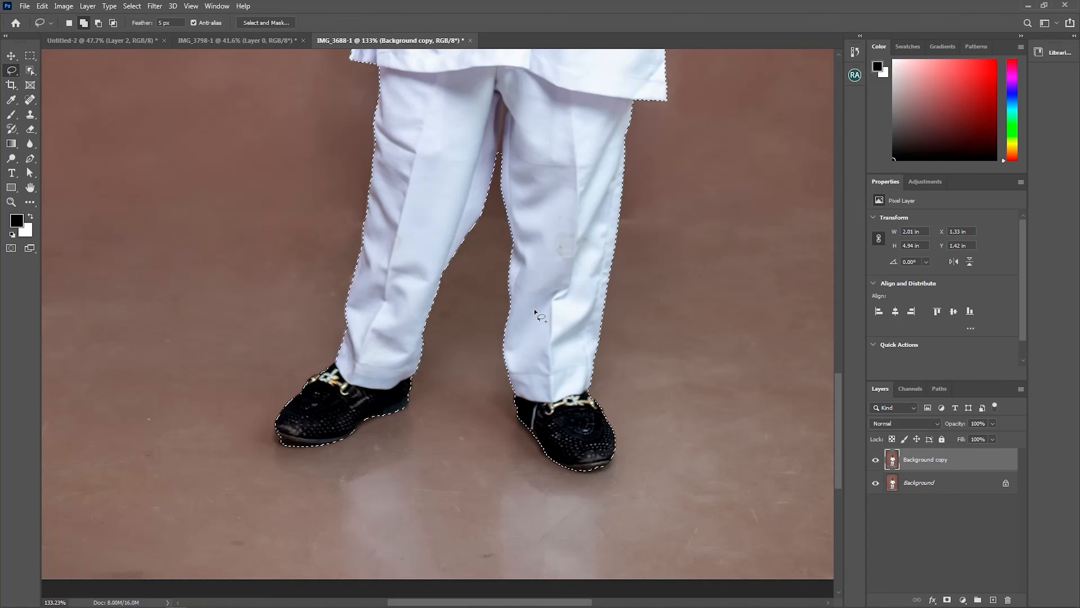
drag(473, 252, 508, 311)
drag(458, 358, 458, 375)
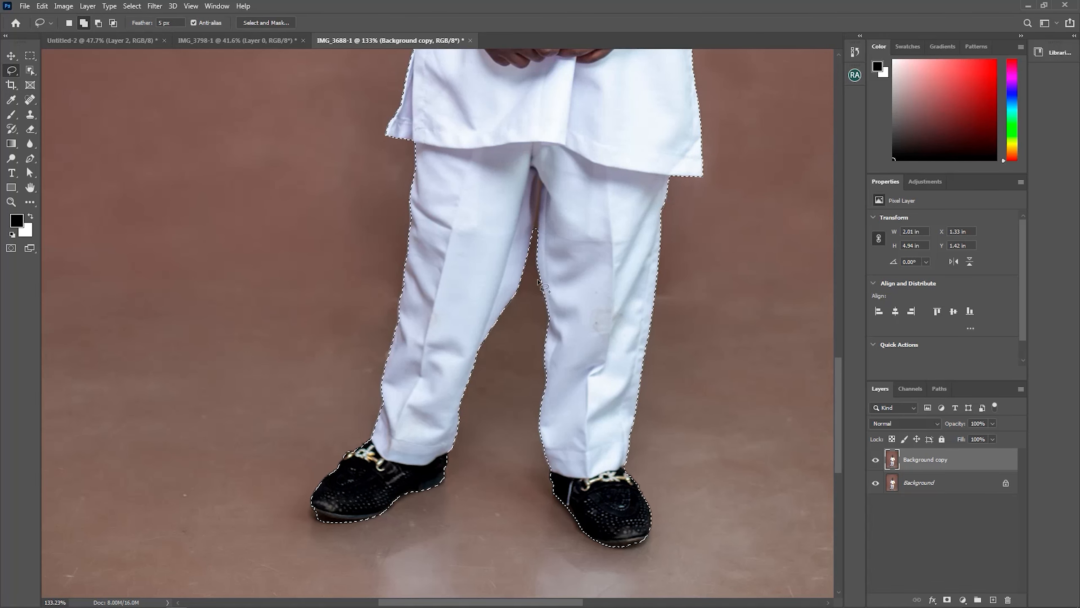
scroll(533, 322, down, 5)
scroll(534, 322, down, 2)
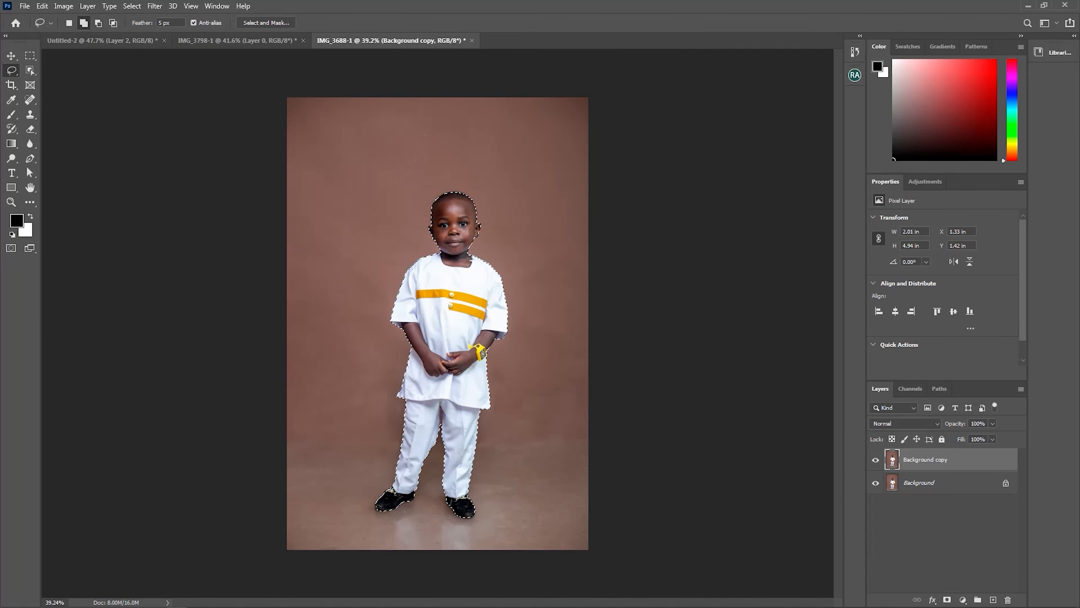
Add a layer mask from the selection to the Background copy layer and hide the Background layer
click(947, 599)
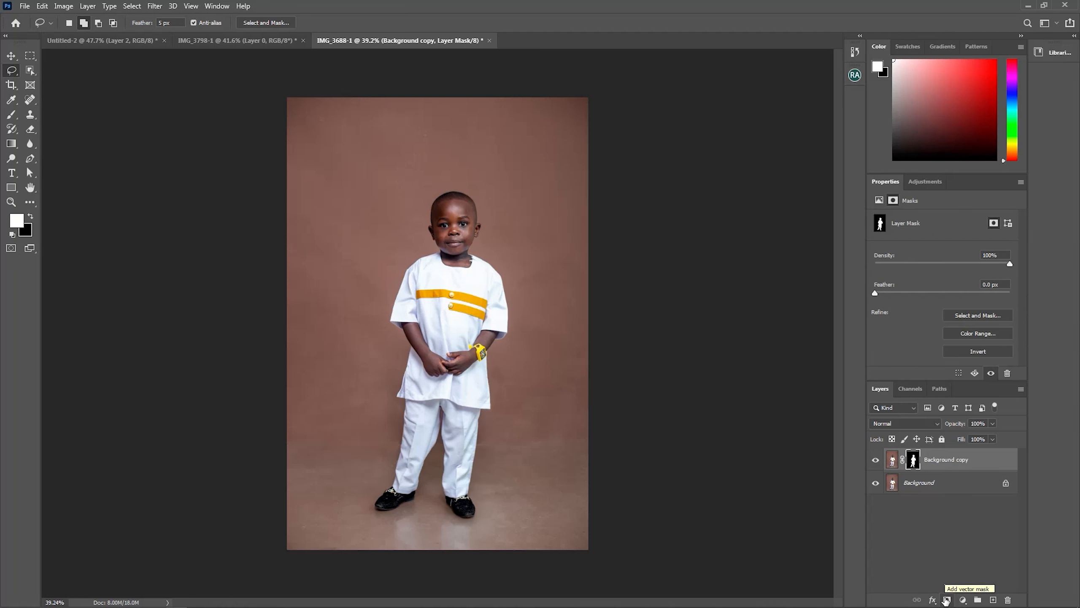
click(875, 483)
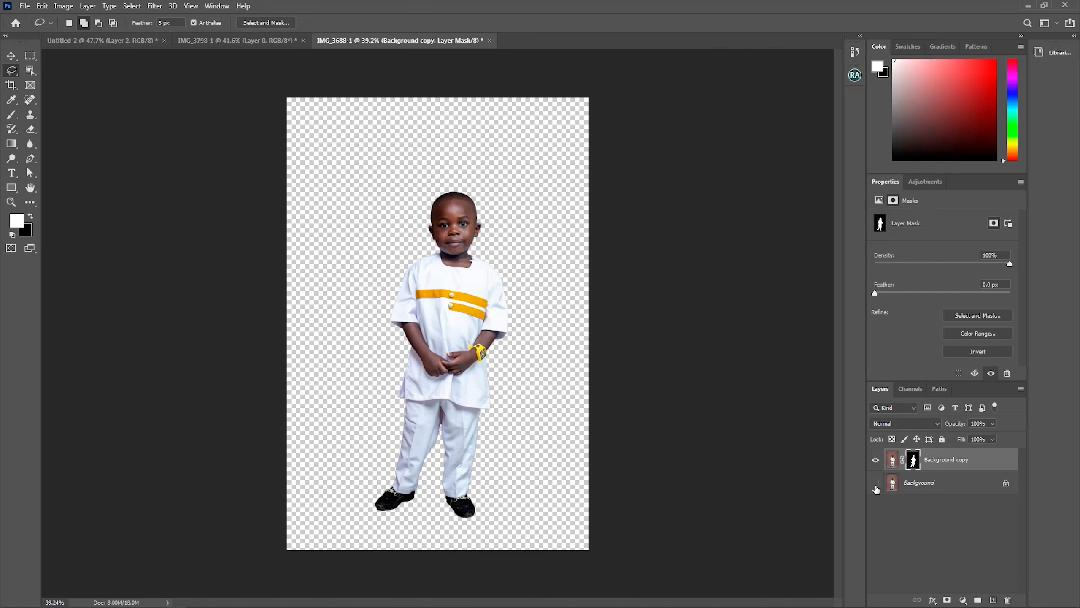
scroll(438, 419, up, 5)
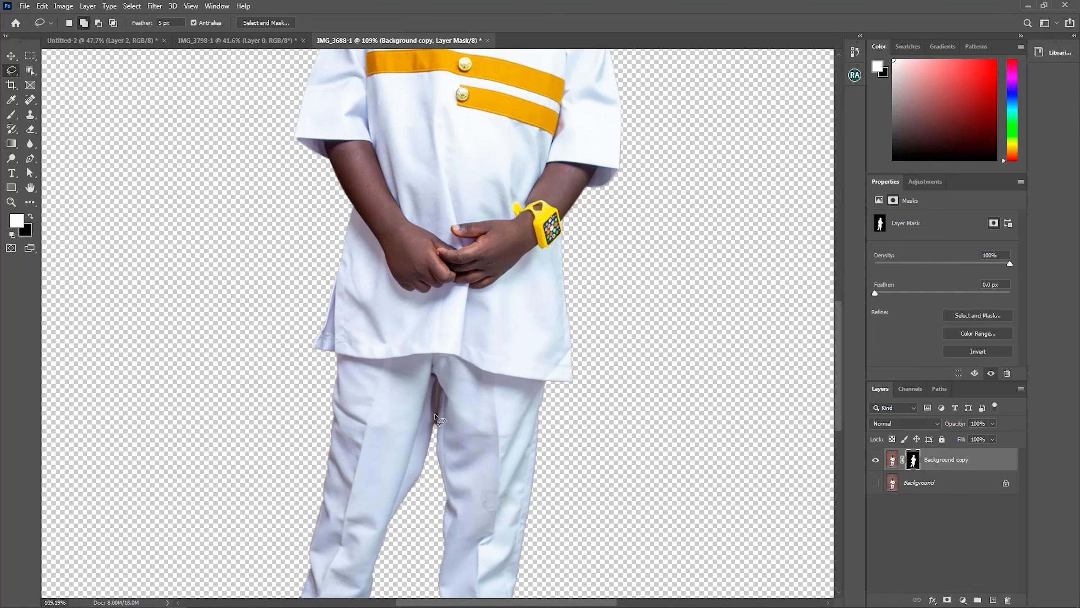
Try moving the cut-out boy around the canvas, show the Background layer again and undo the moves
key(v)
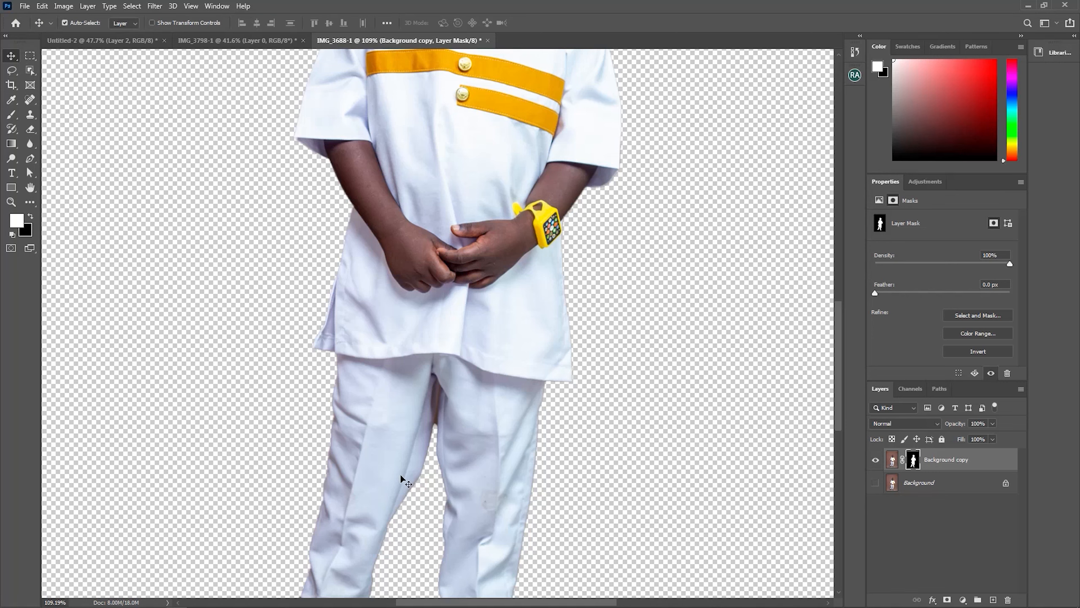
drag(436, 404, 443, 422)
key(ctrl+0)
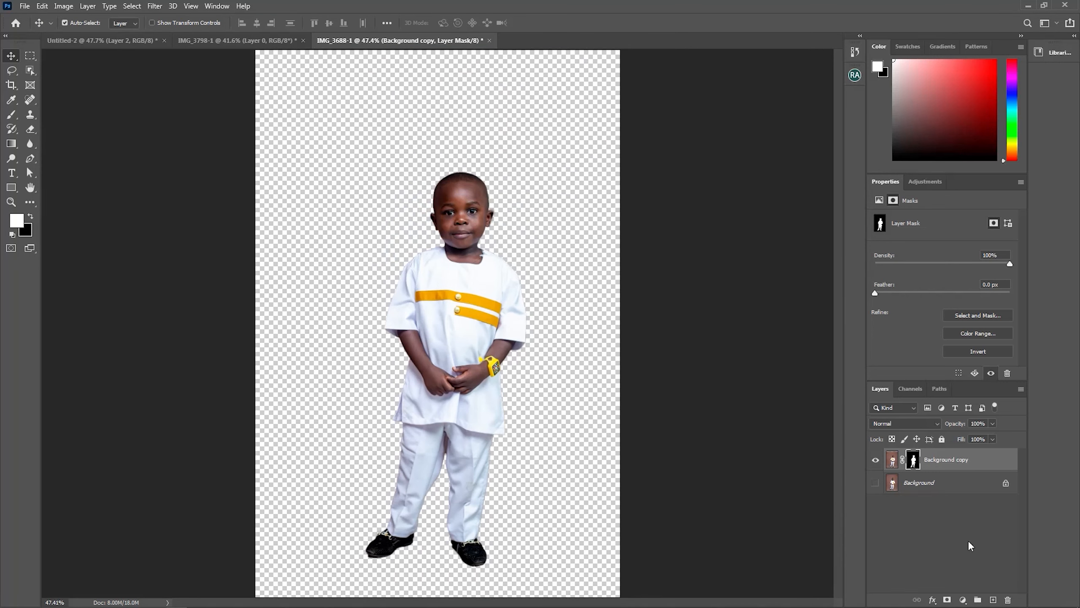
drag(487, 410, 489, 345)
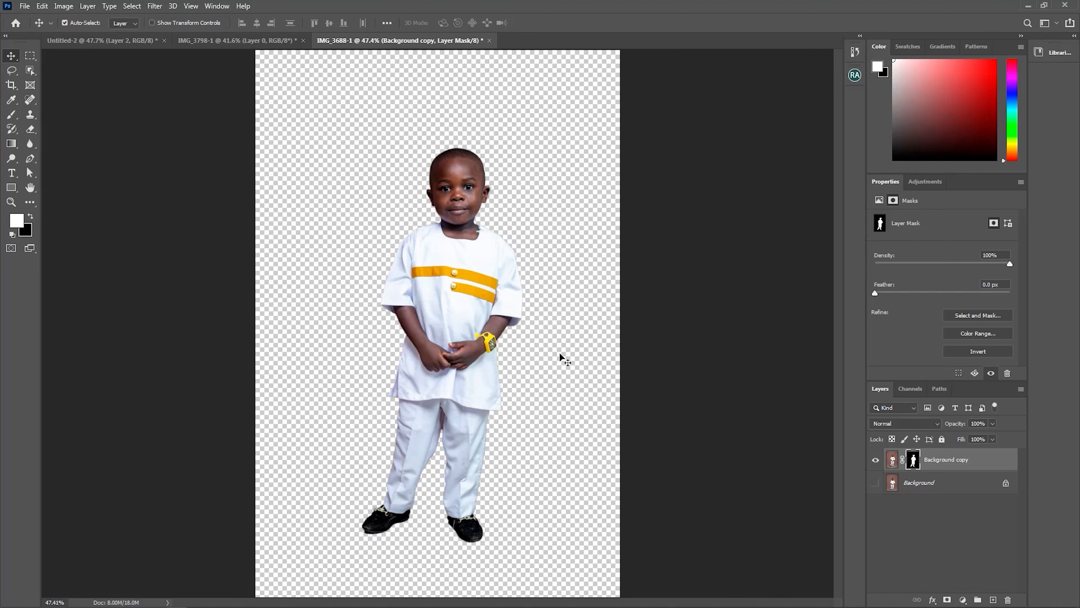
click(875, 483)
key(ctrl+z)
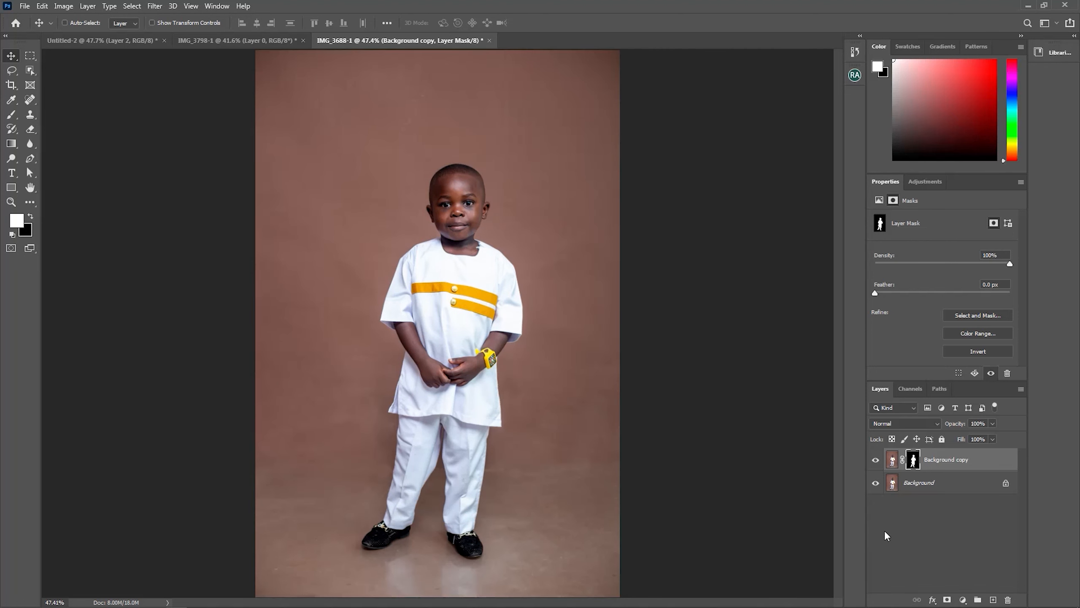
Toggle the Background layer's visibility to compare the cut-out with the full photo, leaving the layer visible
click(875, 483)
click(875, 483)
click(875, 483)
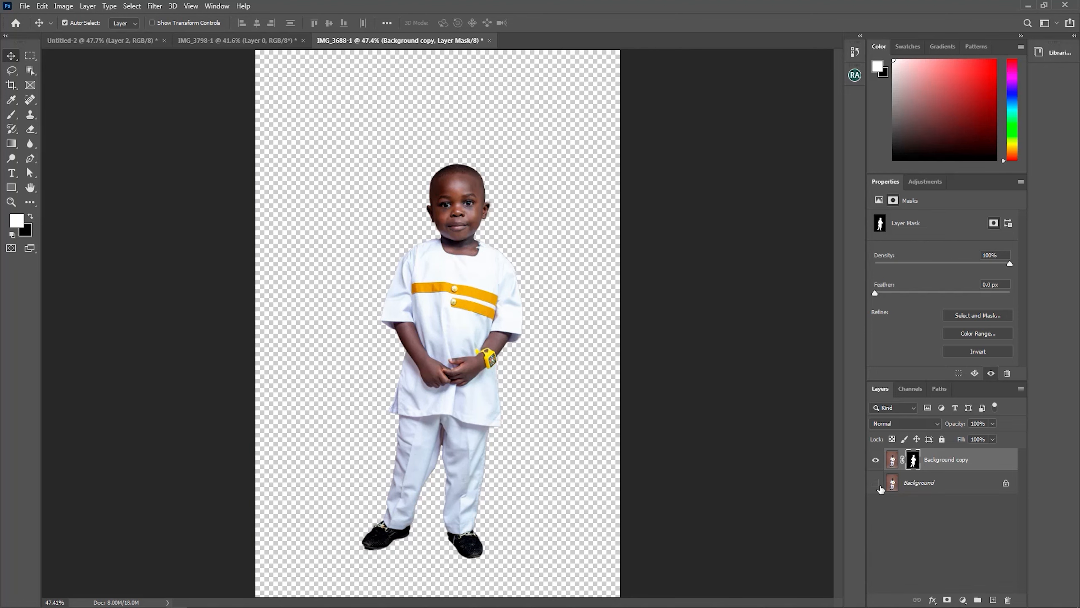
click(875, 483)
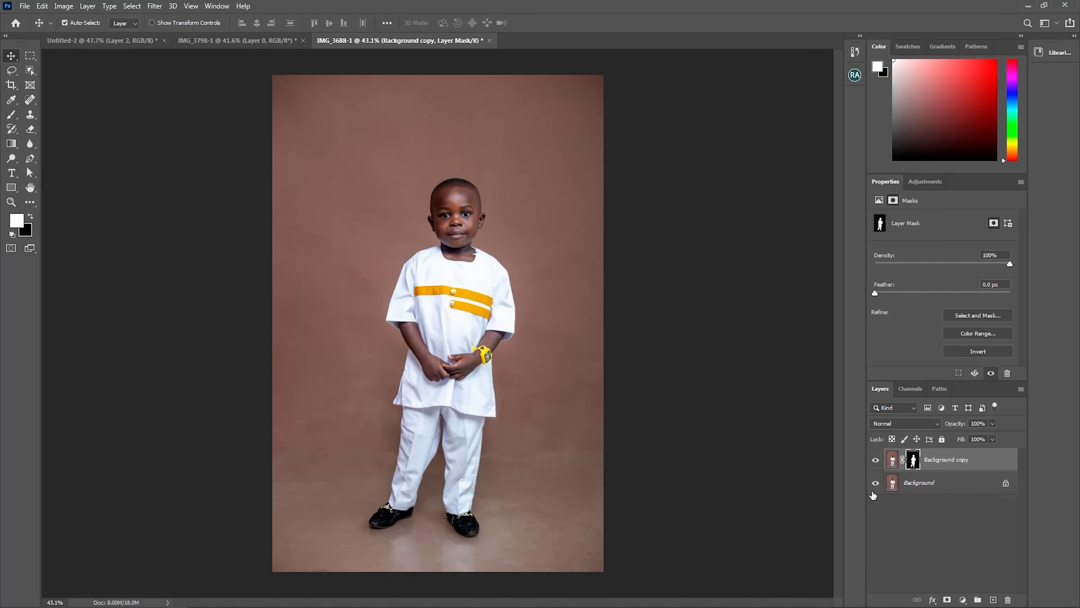
Rename the masked Background copy layer as "subject"
double_click(962, 462)
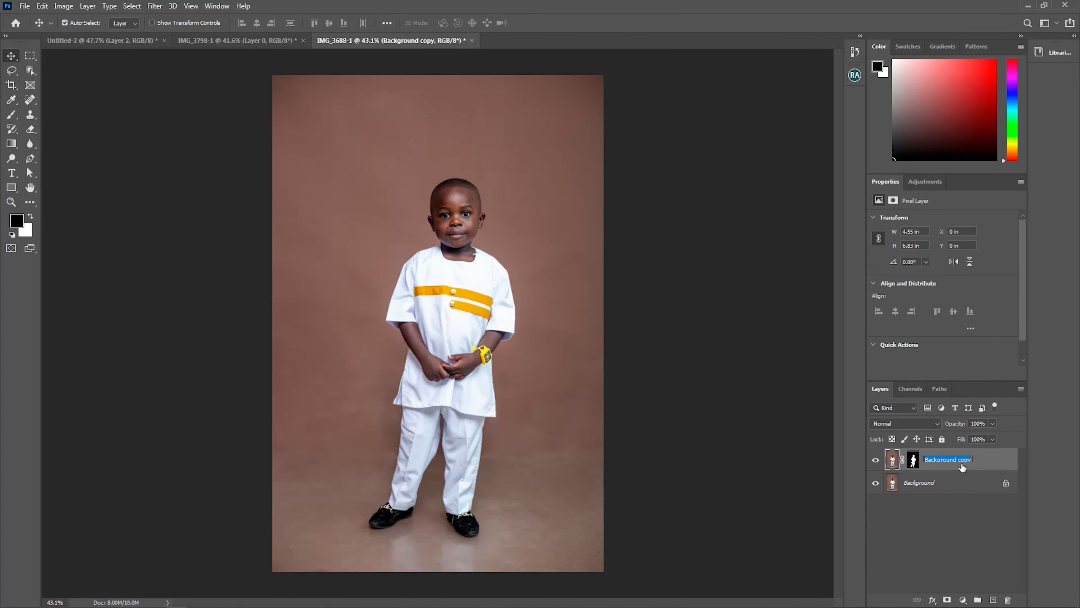
text(subject)
key(Return)
Duplicate the Background layer beneath the subject layer
click(965, 490)
right_click(963, 489)
drag(946, 489, 992, 600)
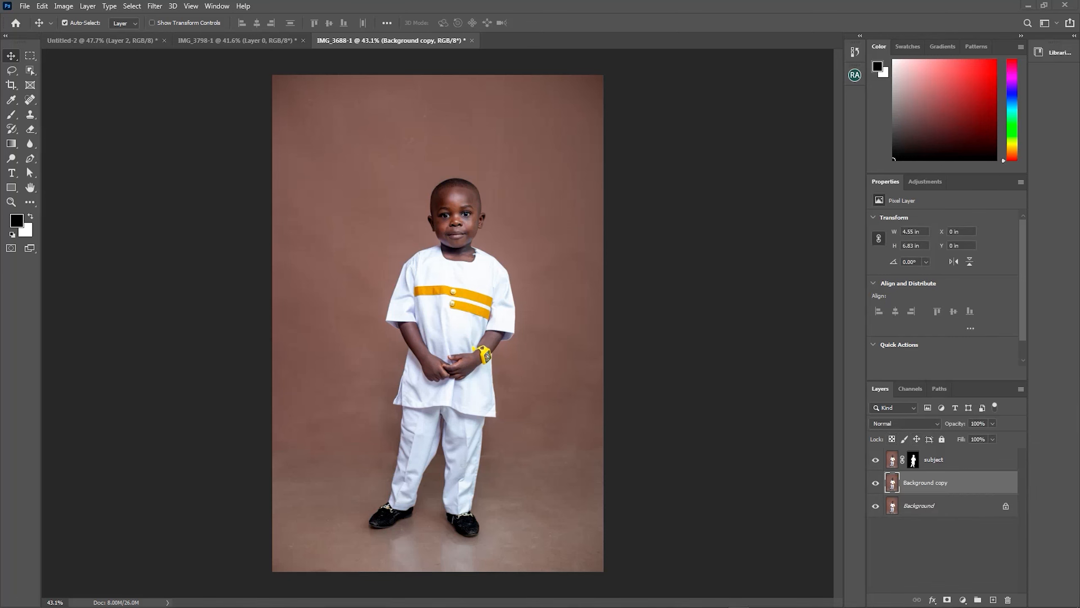
Lasso a rounded area of floor around the boy's feet and mask the Background copy layer to that selection
click(12, 70)
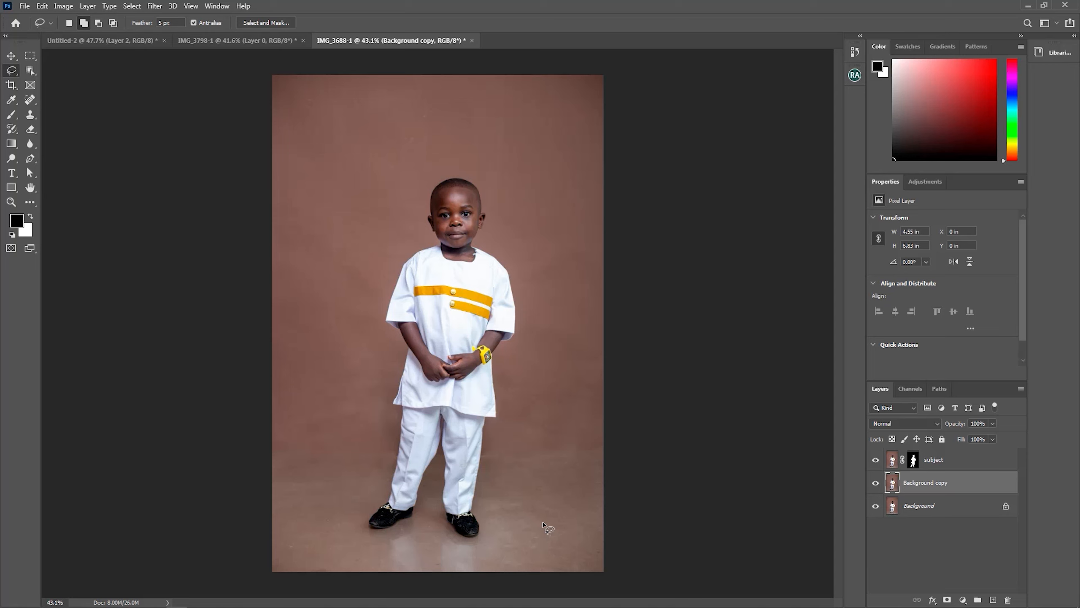
mouse_move(523, 516)
mouse_down()
mouse_move(453, 496)
mouse_move(340, 521)
mouse_move(464, 589)
mouse_move(532, 516)
mouse_up()
key(ctrl+d)
key(ctrl+h)
click(949, 599)
Rename the masked Background copy layer as "shadow"
double_click(964, 488)
text(shadow)
key(Return)
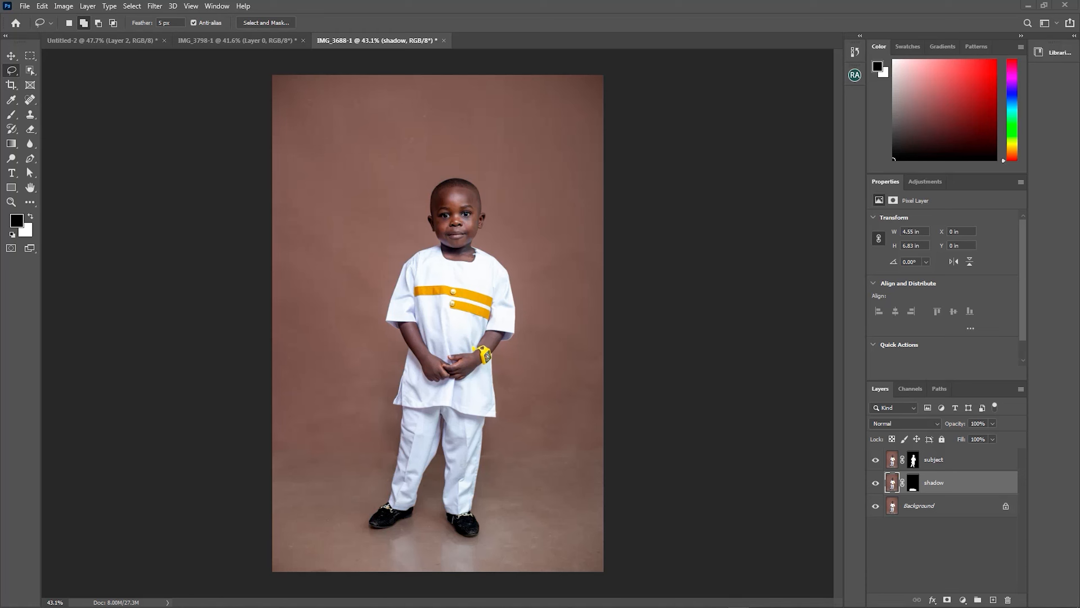
Add a new empty layer directly above the Background layer and name it "Seamless background"
click(957, 510)
click(993, 599)
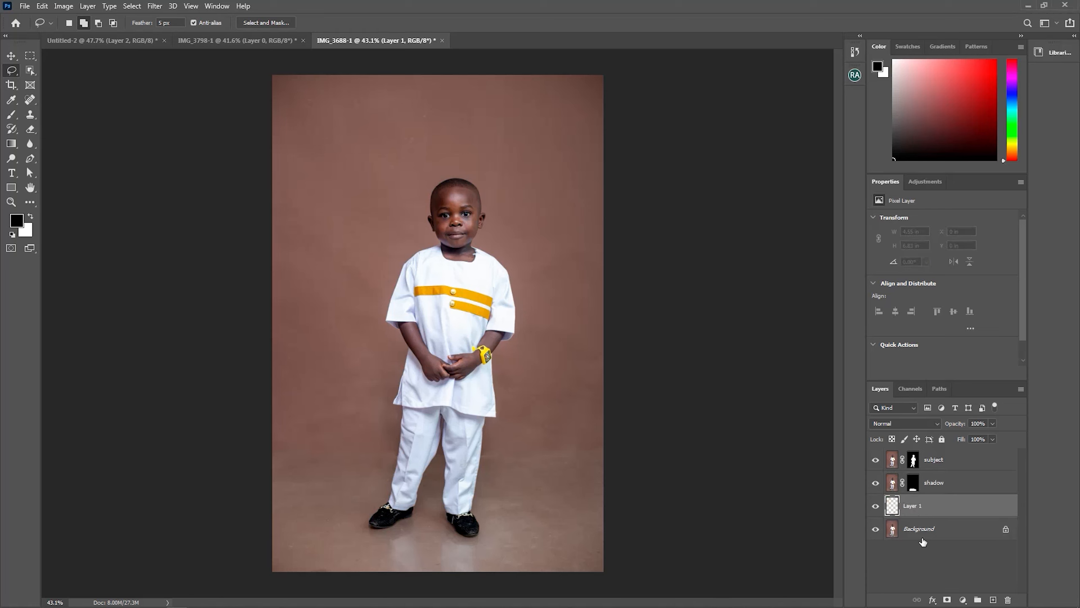
double_click(921, 506)
click(979, 505)
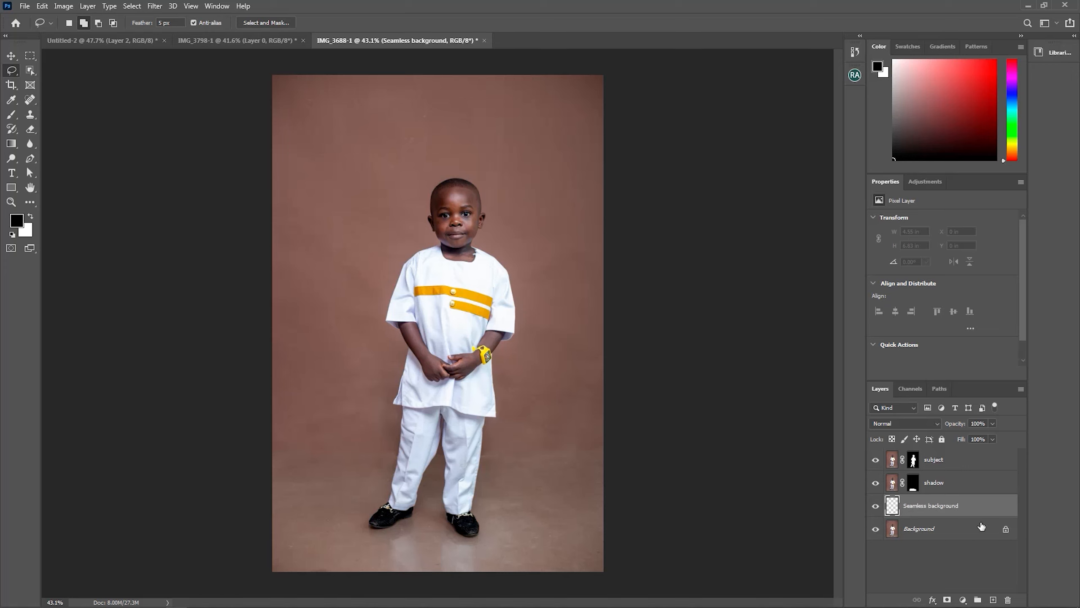
Edit the Gradient tool's gradient so its first colour stop matches the backdrop tone sampled beside the boy
click(11, 144)
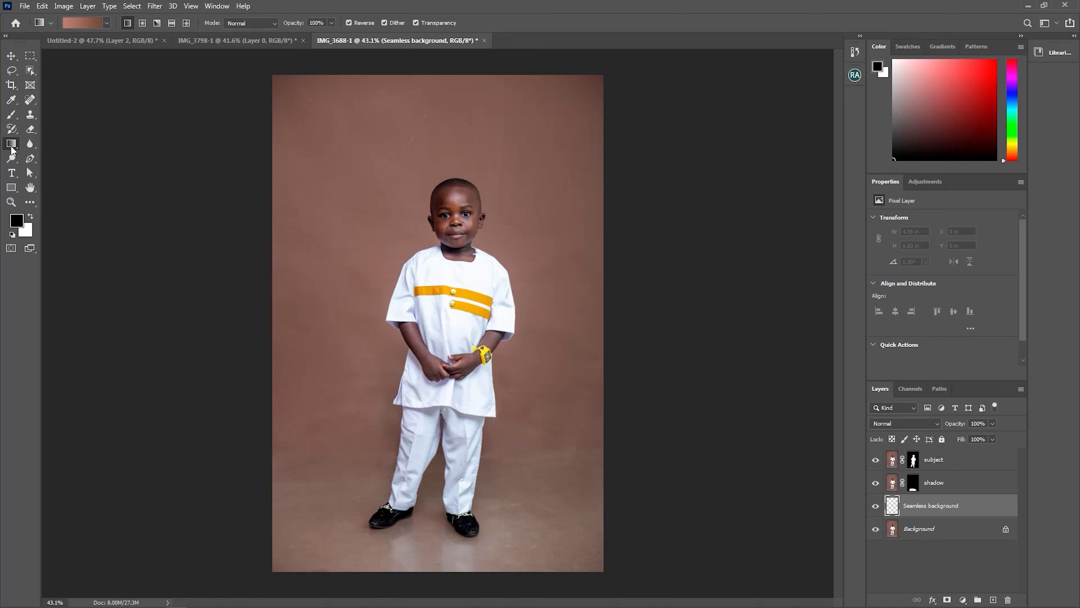
key(i)
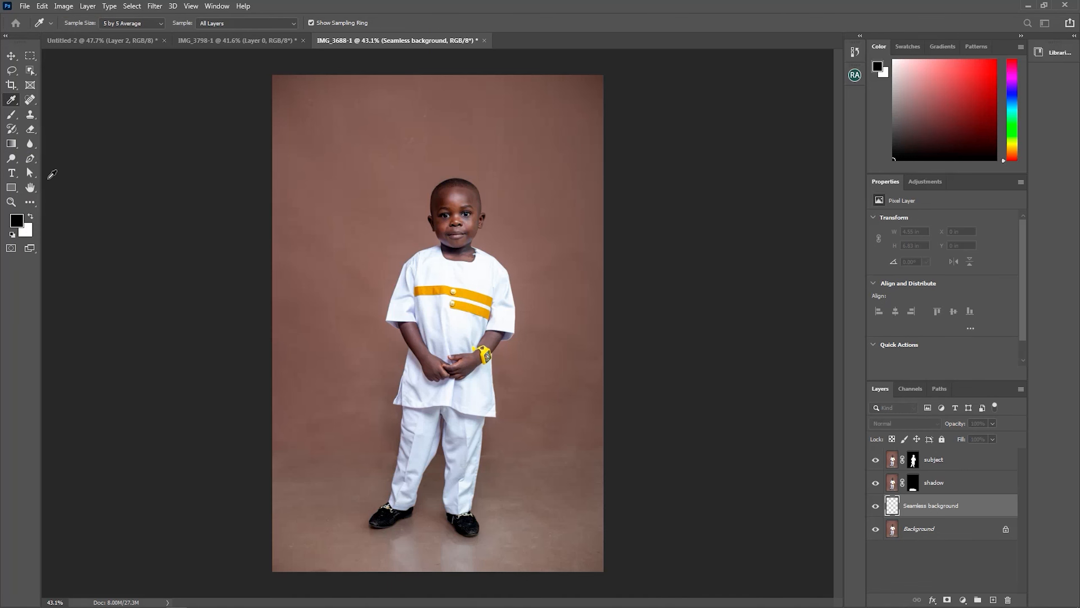
drag(0, 106, 882, 51)
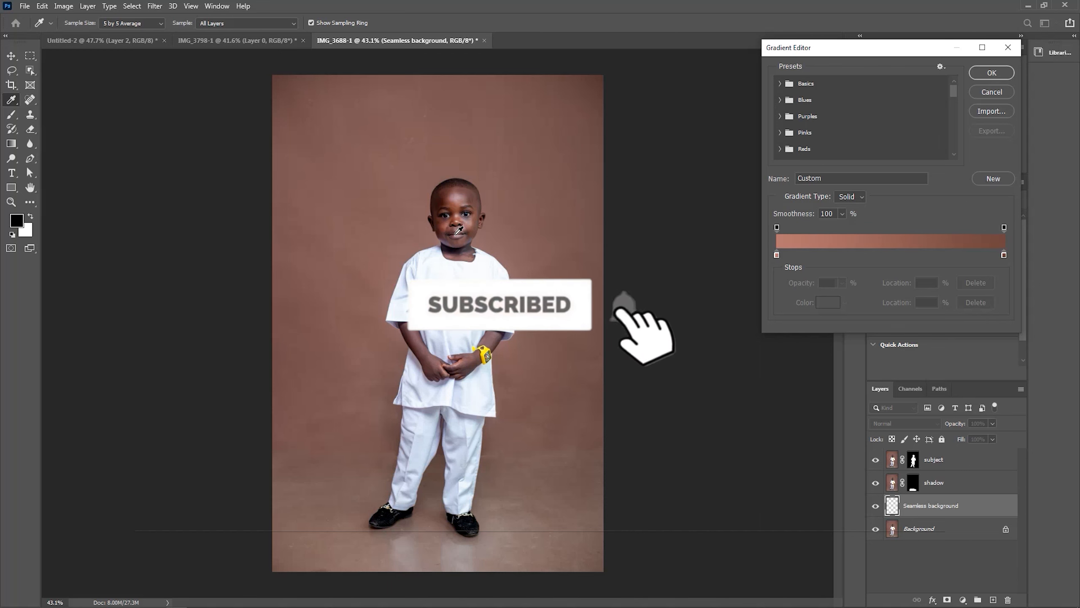
double_click(776, 255)
drag(631, 105, 867, 72)
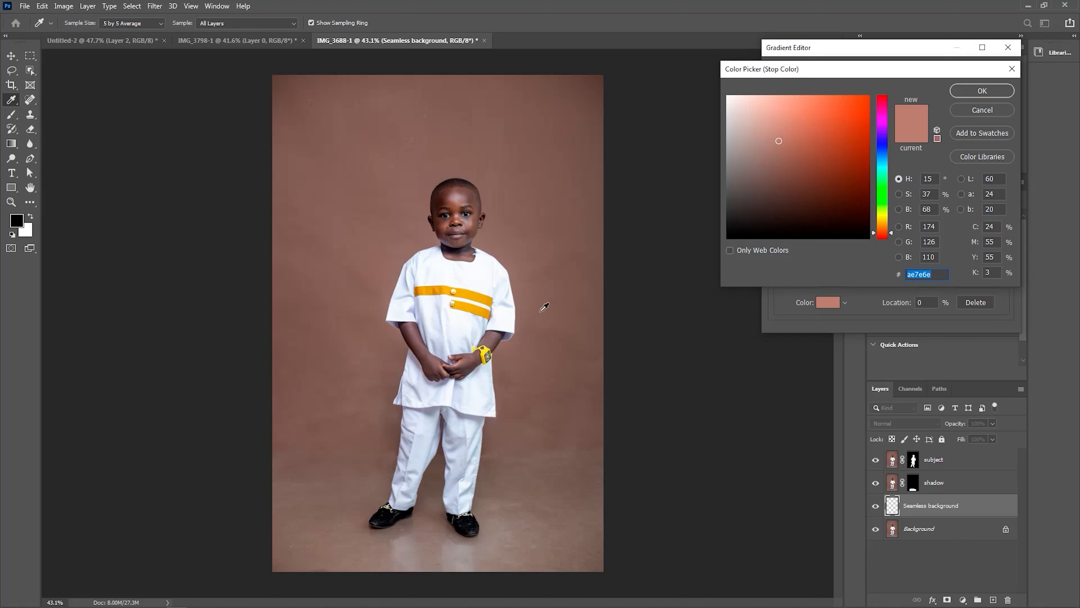
click(529, 351)
click(978, 90)
Set the gradient's end colour stop to the darker tone sampled near the backdrop's upper corner and accept the gradient
double_click(1002, 257)
click(575, 114)
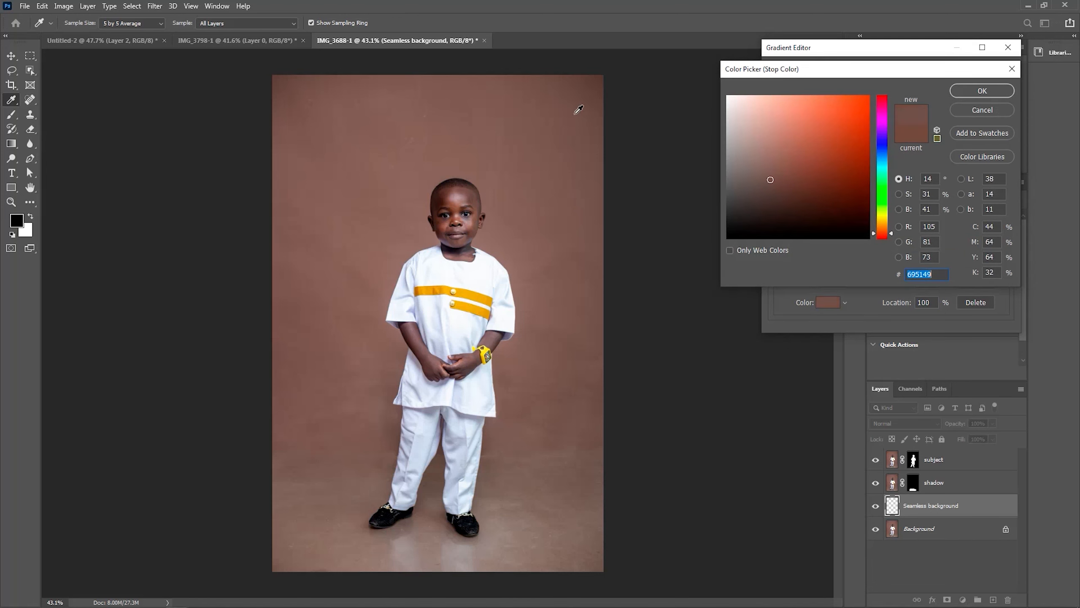
click(976, 93)
click(990, 73)
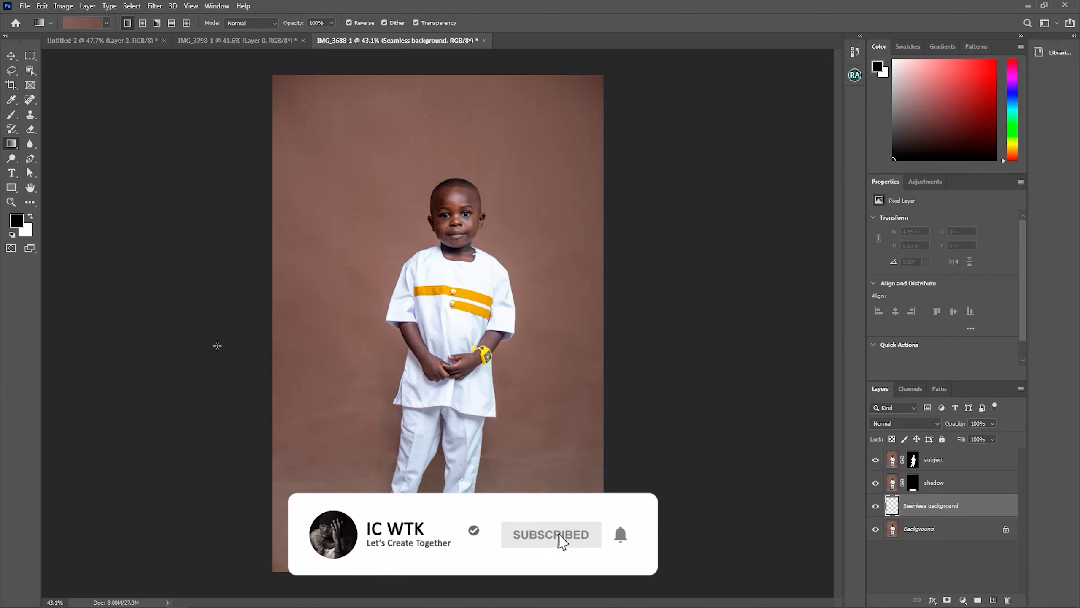
Fill the Seamless background layer with the linear gradient, redrawing it horizontally until one side is softly darker
drag(70, 305, 169, 308)
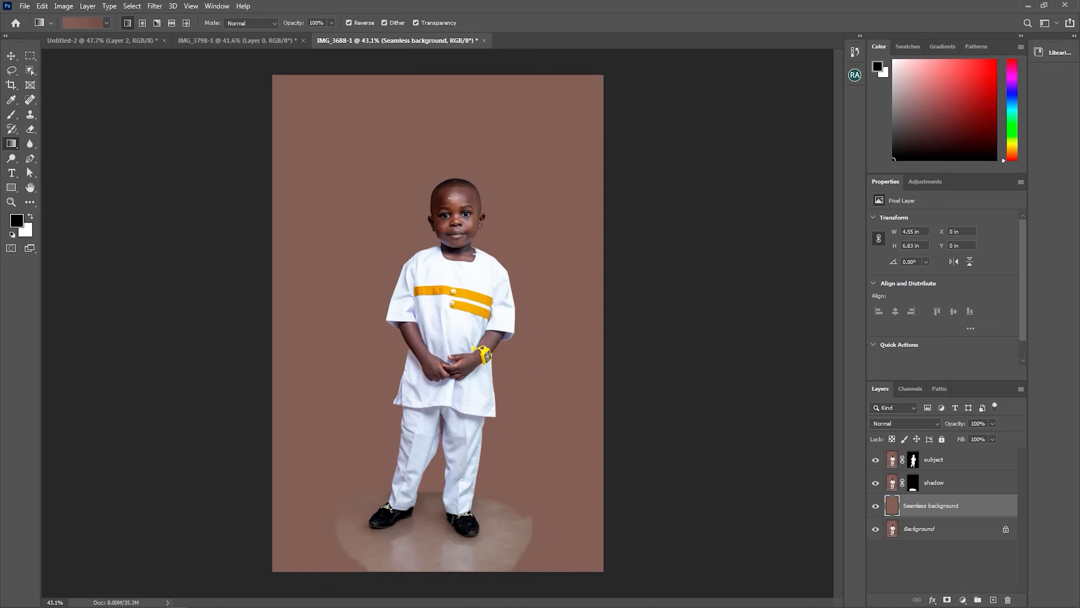
drag(567, 344, 767, 334)
drag(607, 358, 493, 357)
drag(113, 299, 369, 304)
drag(272, 314, 345, 307)
drag(183, 323, 328, 327)
drag(252, 305, 549, 309)
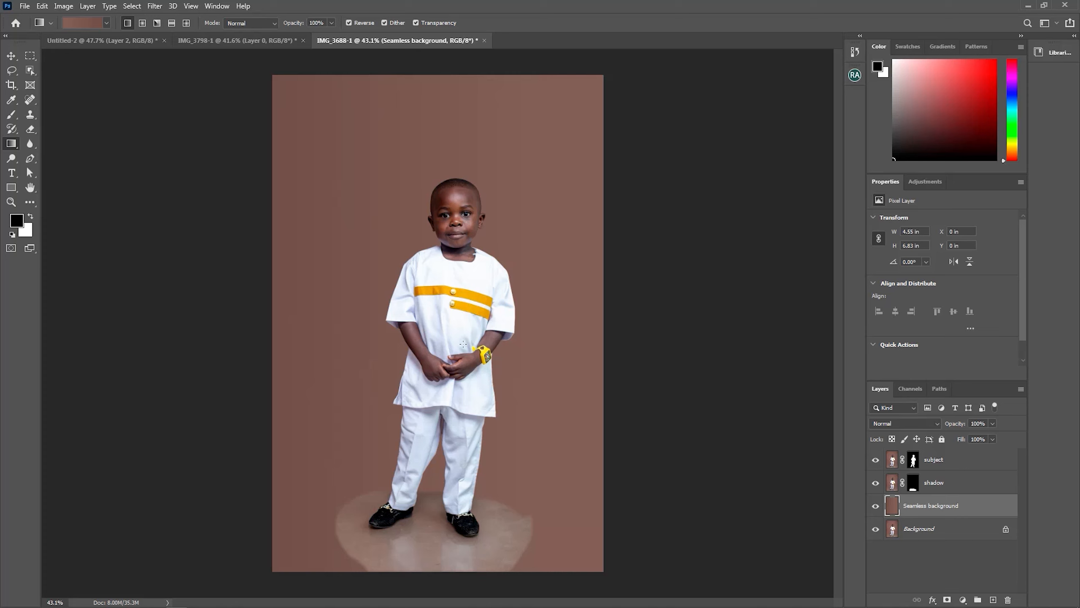
Desaturate the shadow layer's image and set the layer's blend mode to Multiply
click(893, 488)
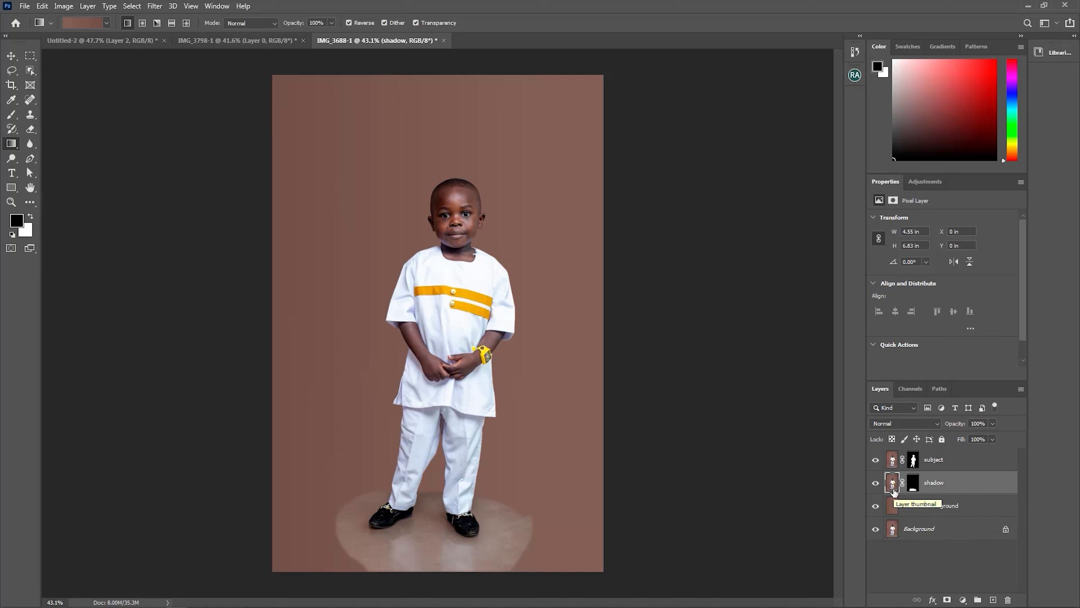
key(ctrl+shift+u)
click(910, 483)
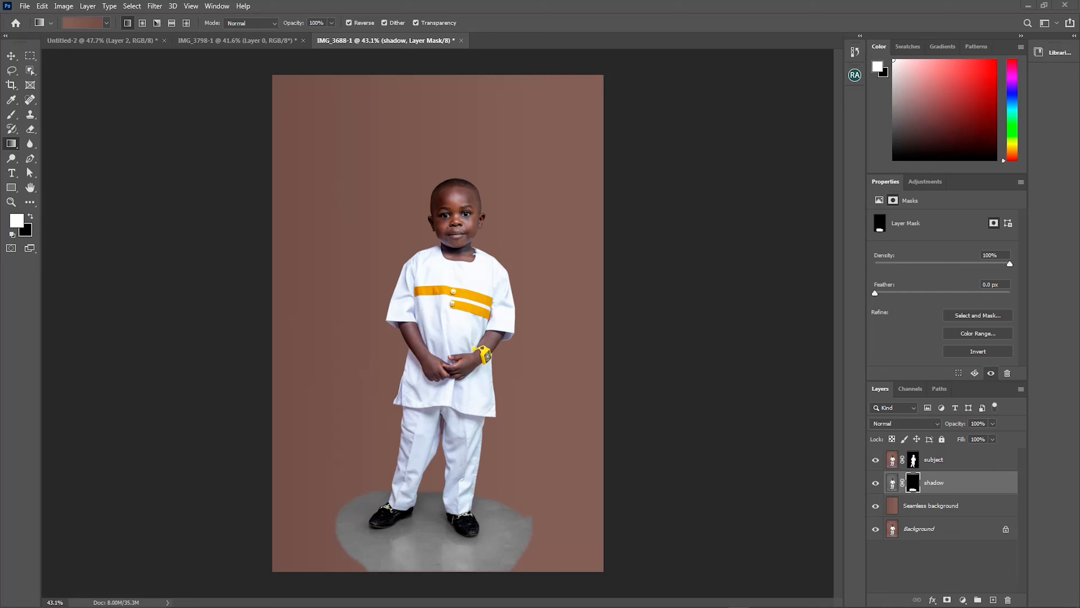
click(916, 419)
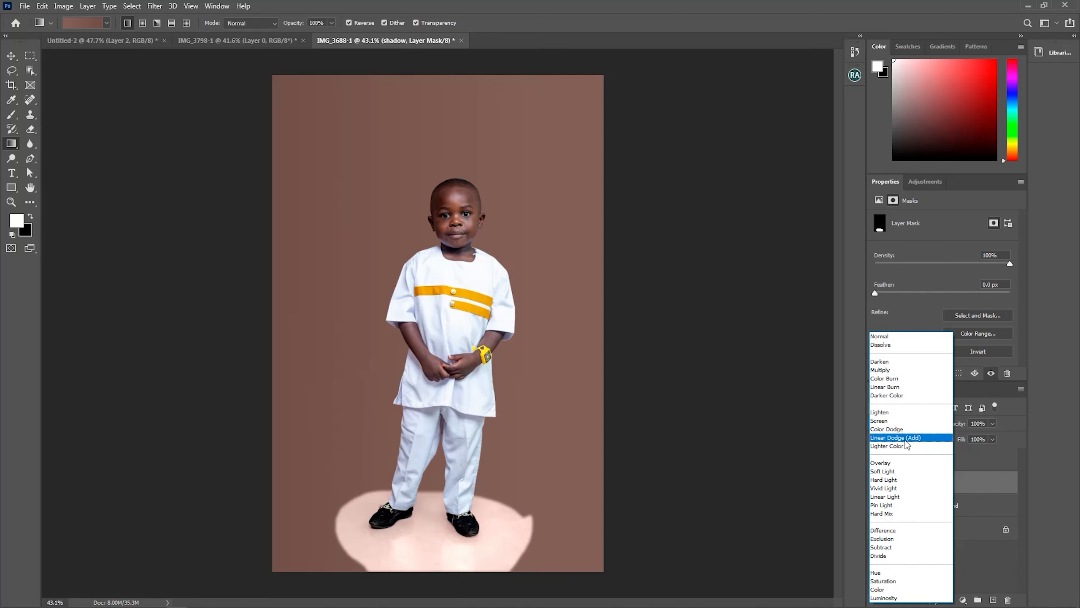
click(881, 370)
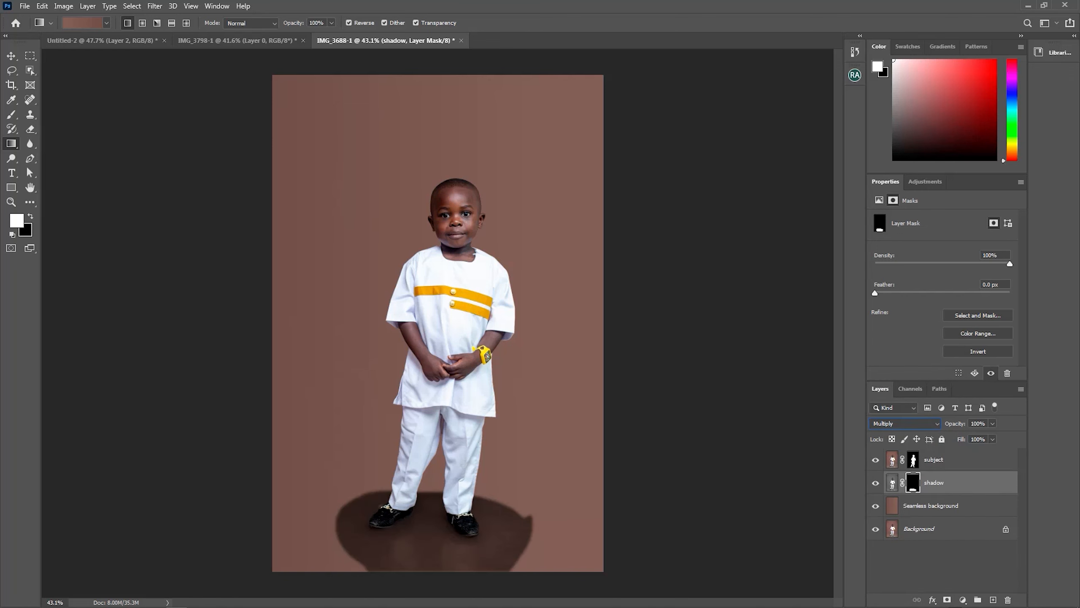
Add a Curves adjustment clipped to the shadow layer and start reshaping its RGB curve at the dark end
click(963, 600)
click(990, 462)
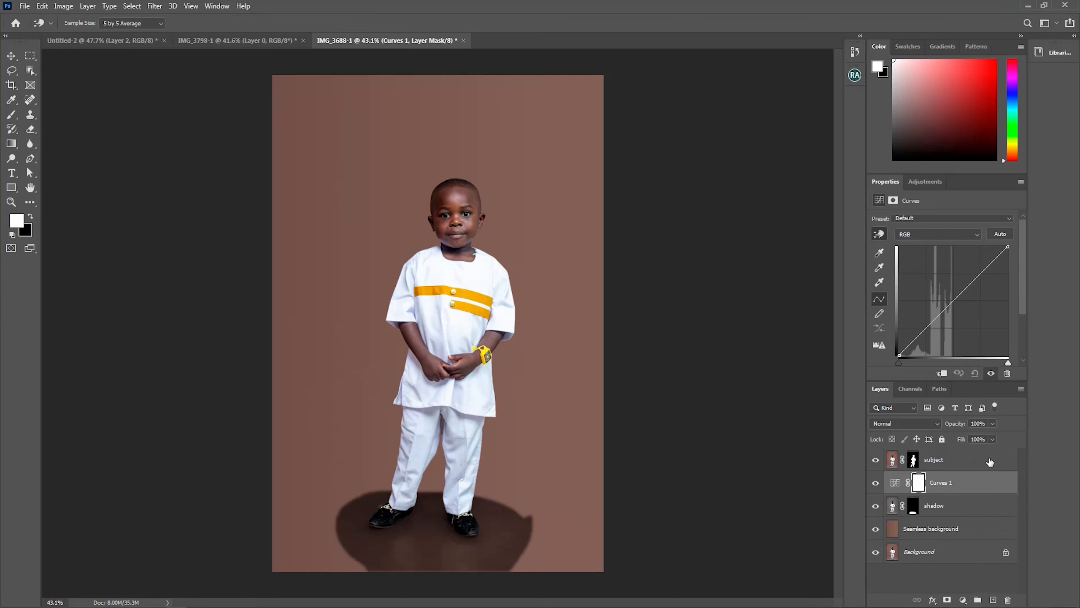
click(955, 302)
click(942, 373)
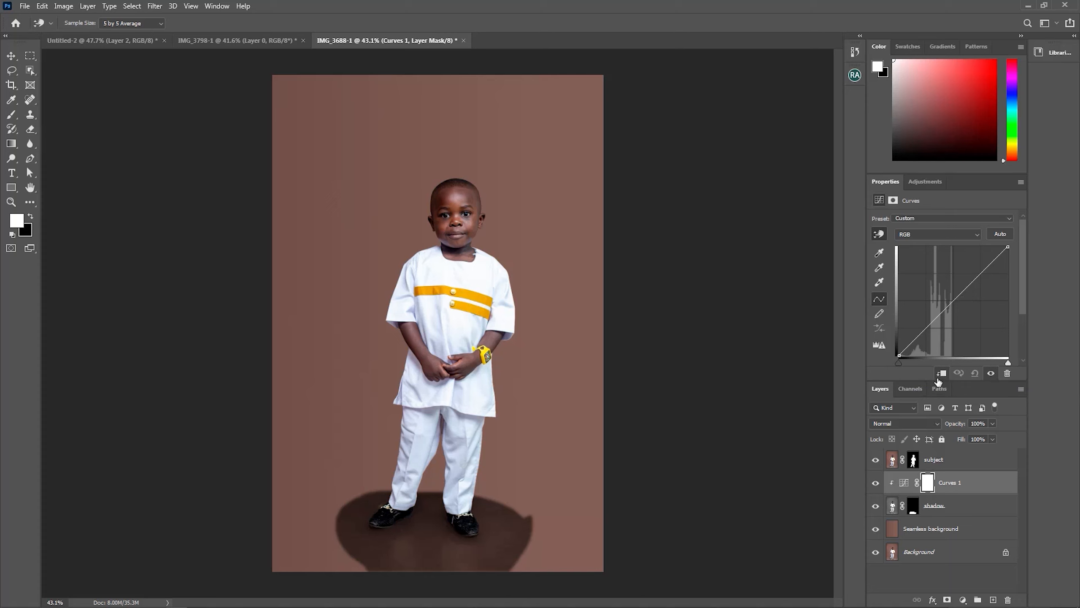
drag(937, 311, 897, 352)
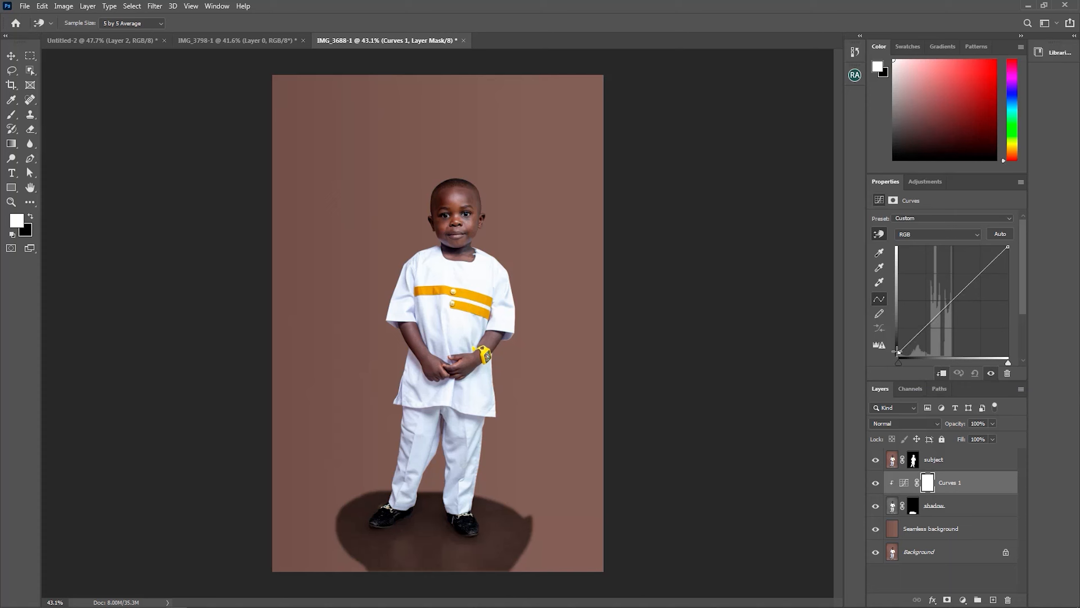